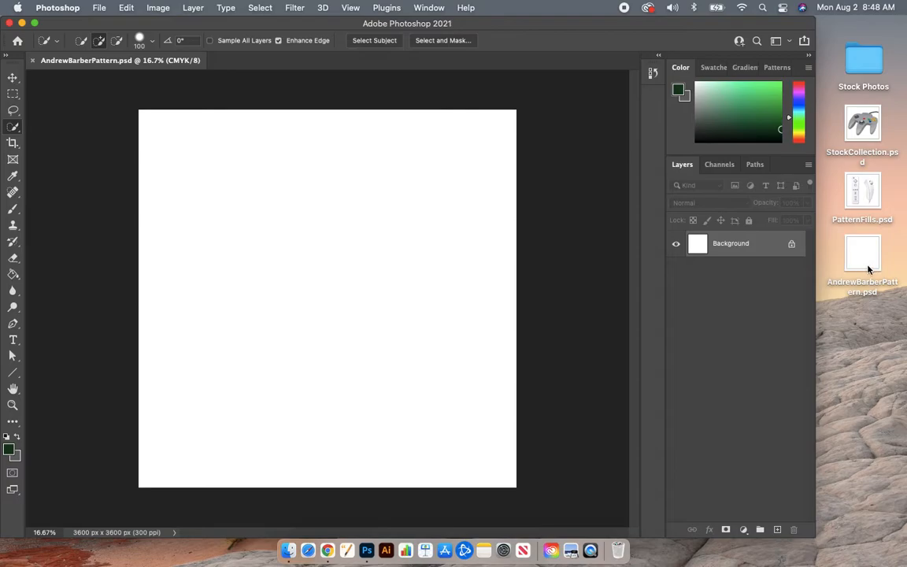
Widen the Photoshop window across the desktop icons so it spans the full width of the screen
{"action": "left_click", "coordinate": [866, 267]}
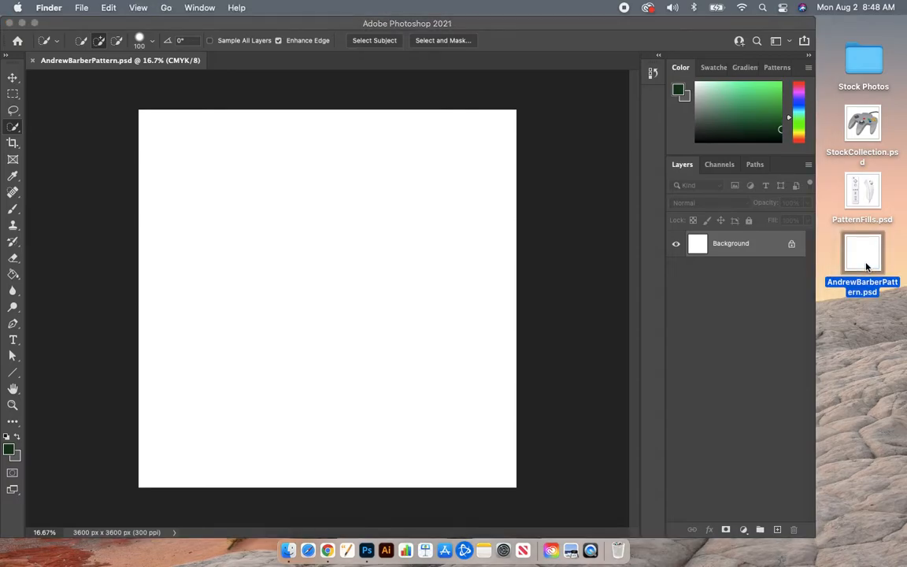
{"action": "left_click", "coordinate": [719, 300]}
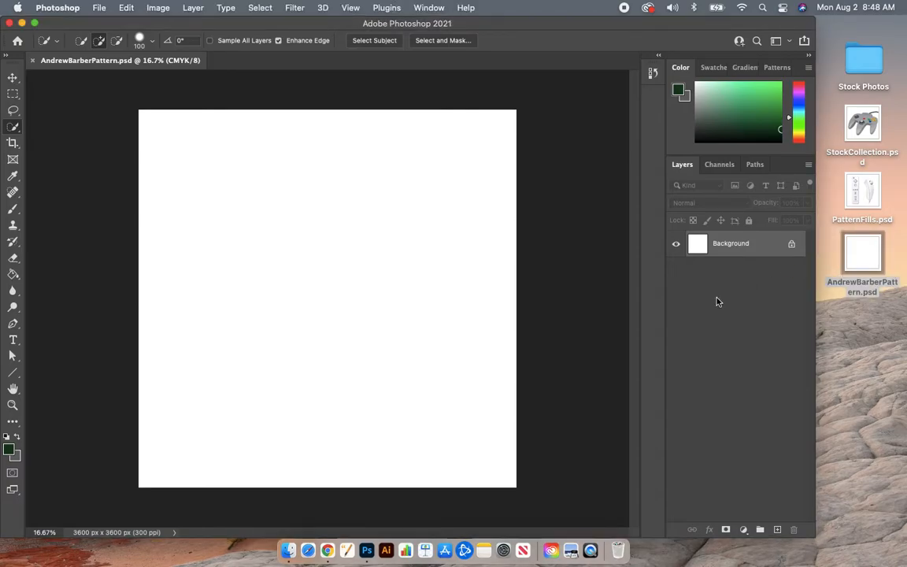
{"action": "left_click", "coordinate": [816, 317]}
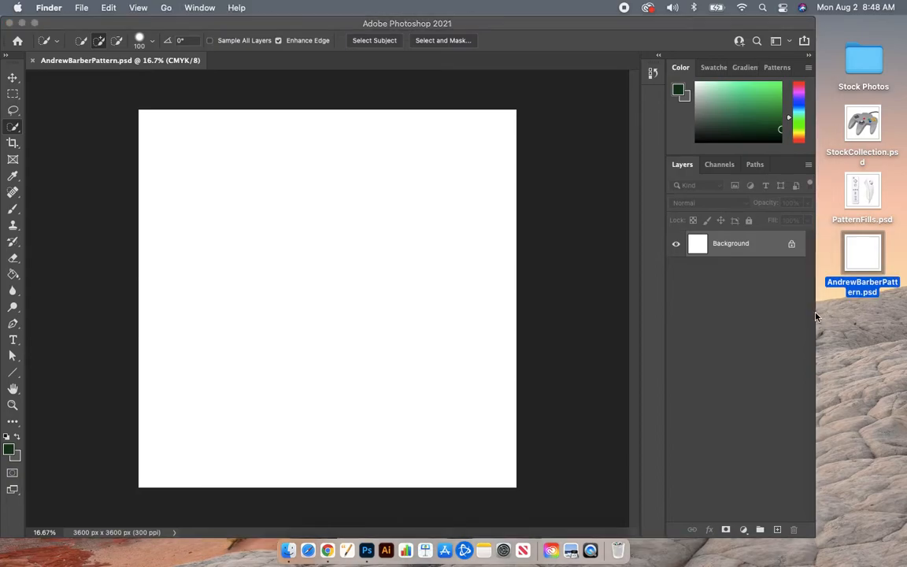
{"action": "left_click_drag", "start_coordinate": [816, 315], "coordinate": [905, 333]}
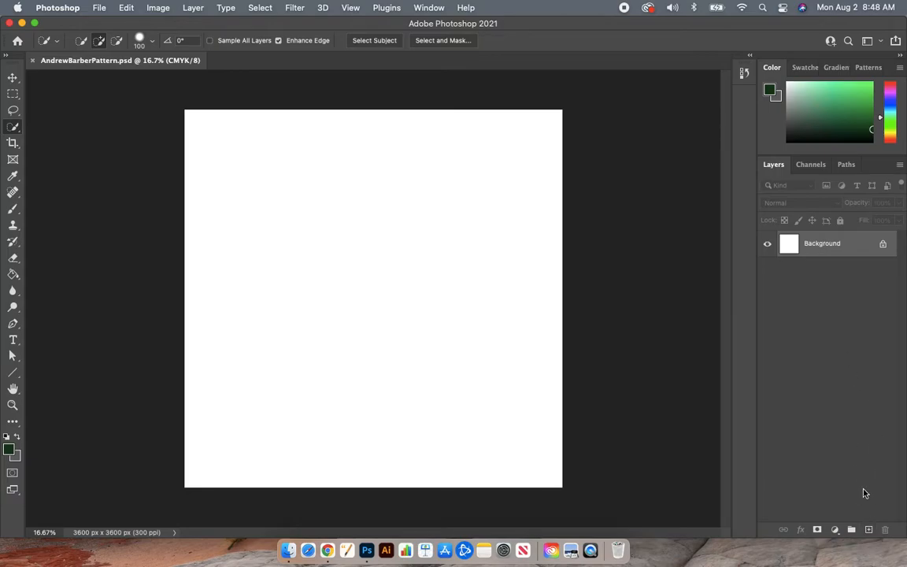
Add a new layer above the Background and start a Fill on it with Pattern as the contents
{"action": "left_click", "coordinate": [869, 531]}
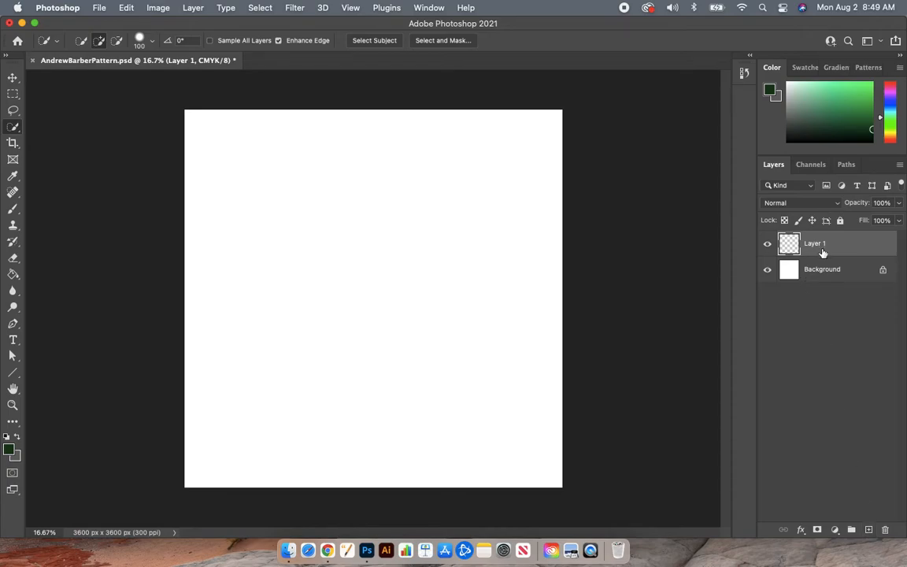
{"action": "left_click", "coordinate": [128, 8]}
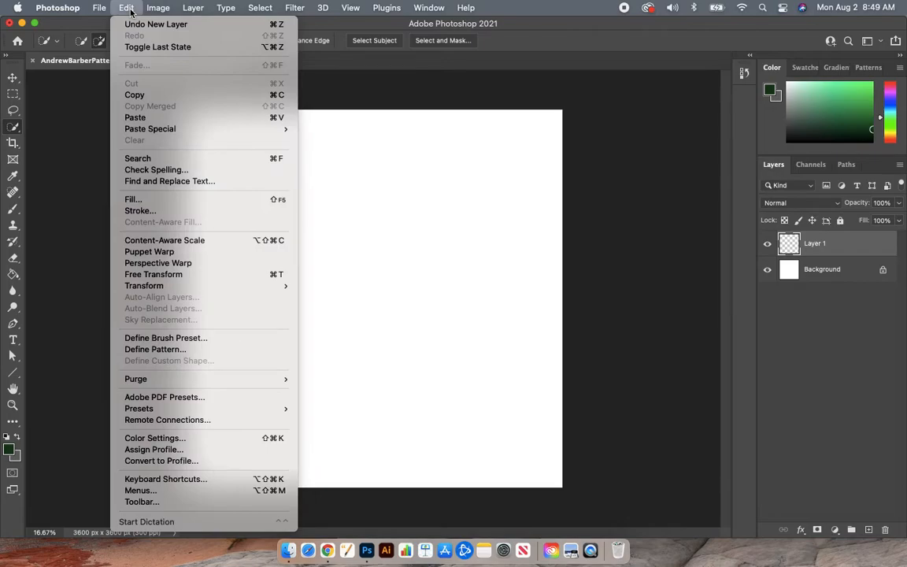
{"action": "left_click", "coordinate": [159, 201]}
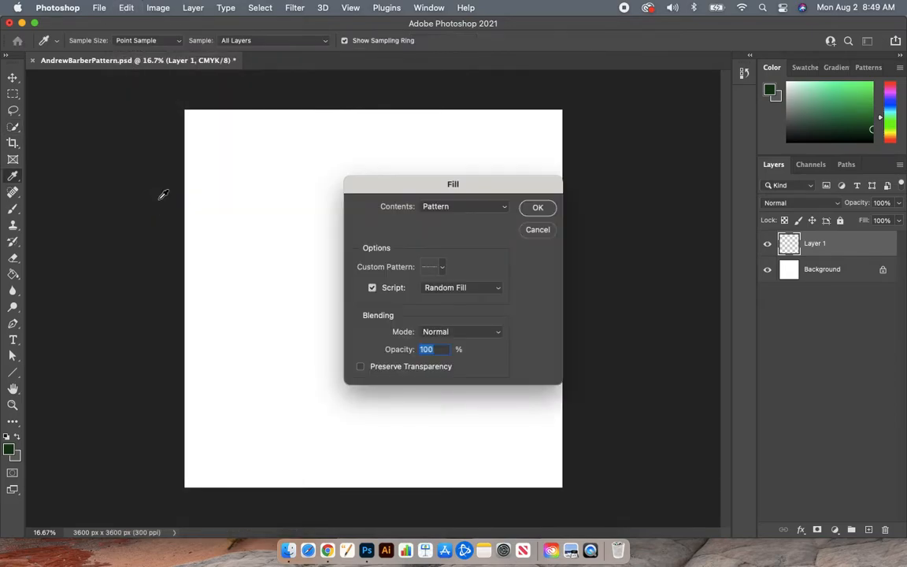
{"action": "left_click", "coordinate": [483, 207]}
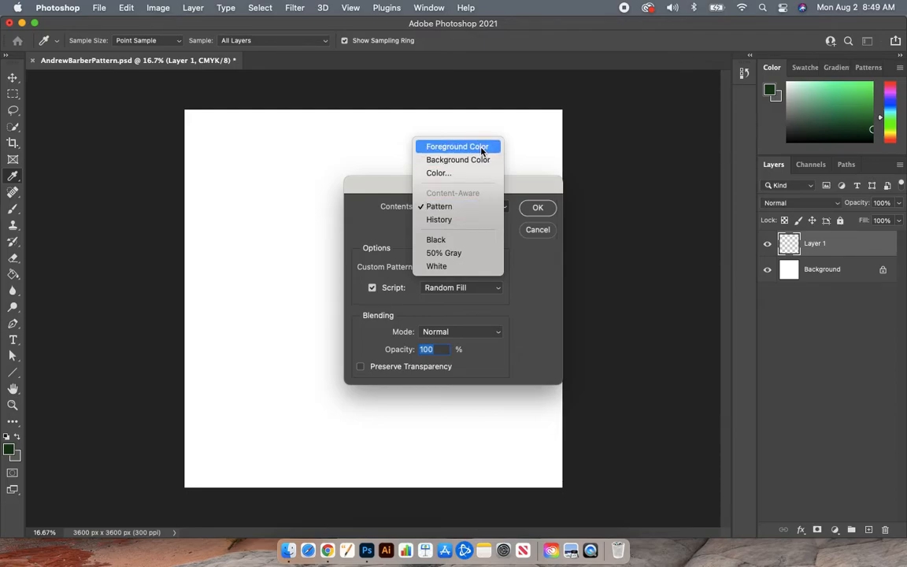
{"action": "left_click", "coordinate": [496, 207]}
{"action": "left_click", "coordinate": [496, 208]}
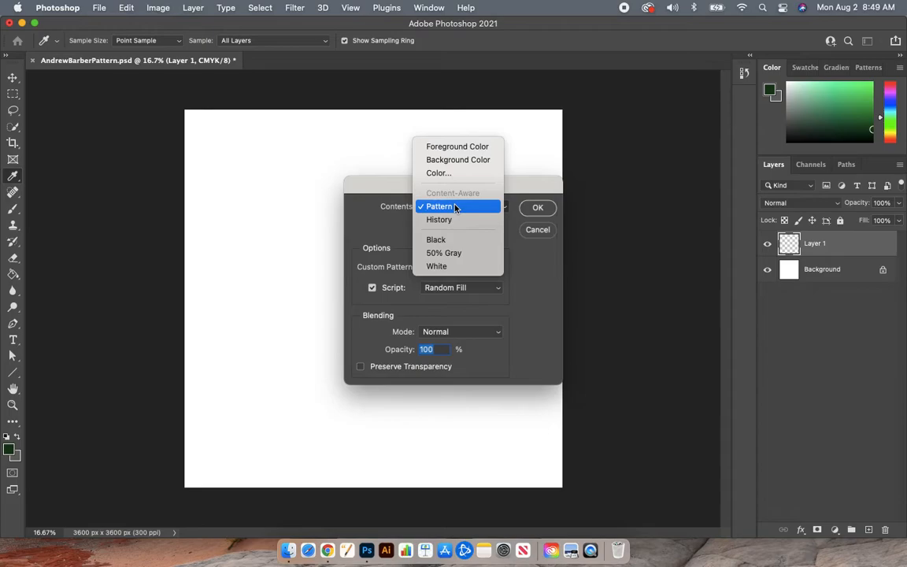
{"action": "left_click", "coordinate": [455, 207]}
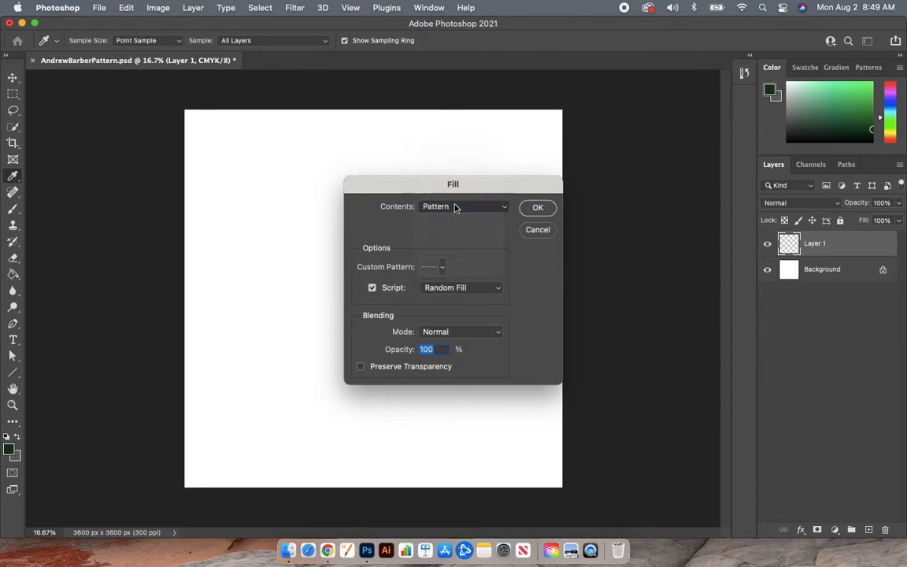
Look through the custom patterns available for the fill, including those in the Water group
{"action": "left_click", "coordinate": [443, 268]}
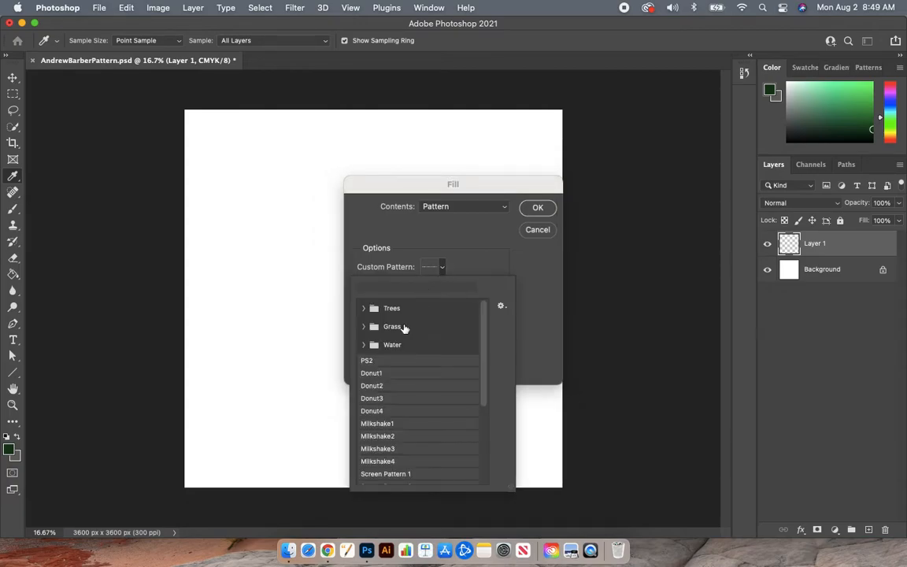
{"action": "left_click", "coordinate": [363, 347]}
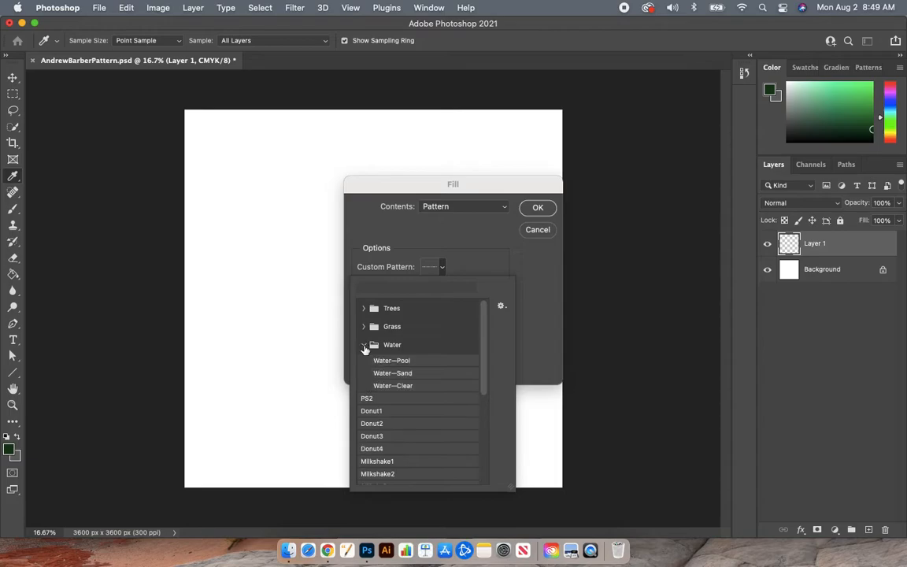
{"action": "left_click", "coordinate": [365, 348]}
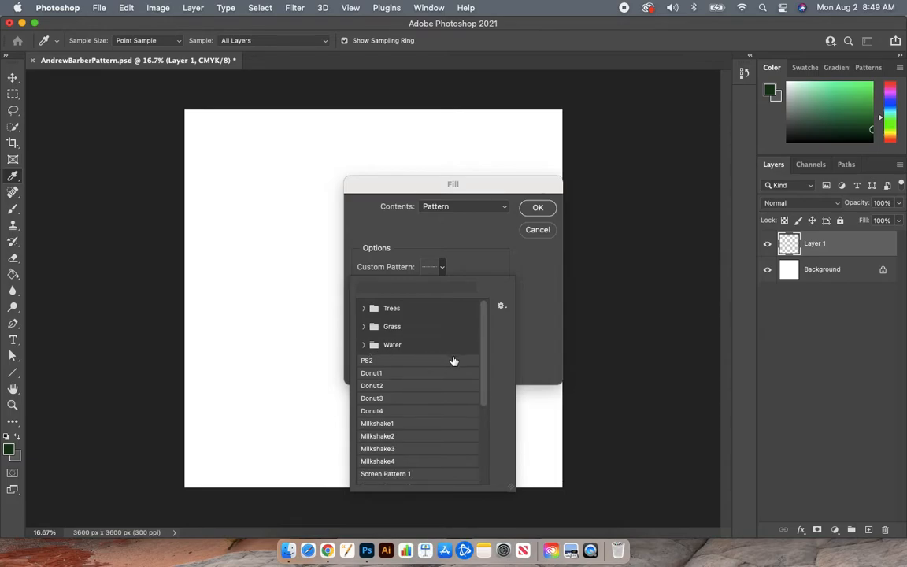
{"action": "scroll", "coordinate": [453, 360], "scroll_direction": "down", "scroll_amount": 2}
{"action": "scroll", "coordinate": [454, 360], "scroll_direction": "down", "scroll_amount": 4}
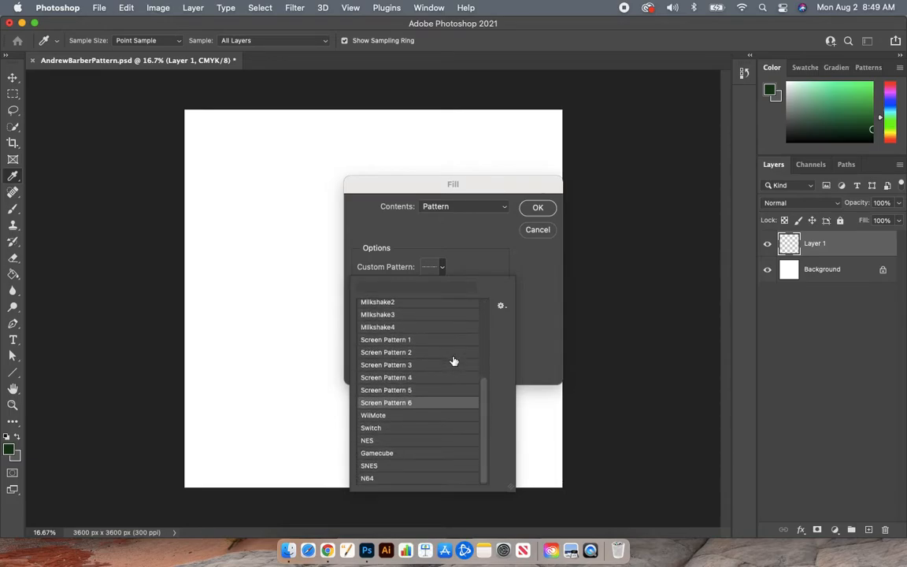
{"action": "scroll", "coordinate": [414, 341], "scroll_direction": "up", "scroll_amount": 4}
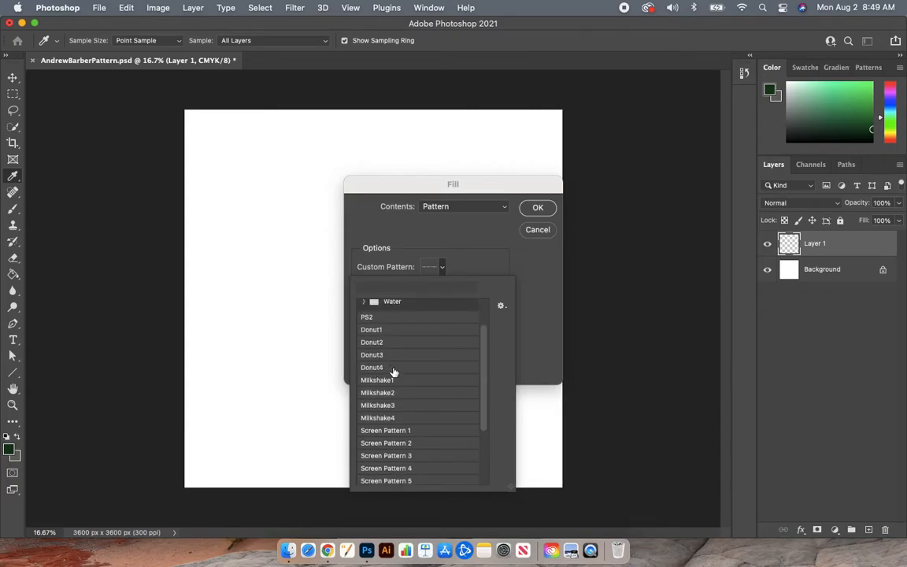
{"action": "scroll", "coordinate": [401, 391], "scroll_direction": "down", "scroll_amount": 4}
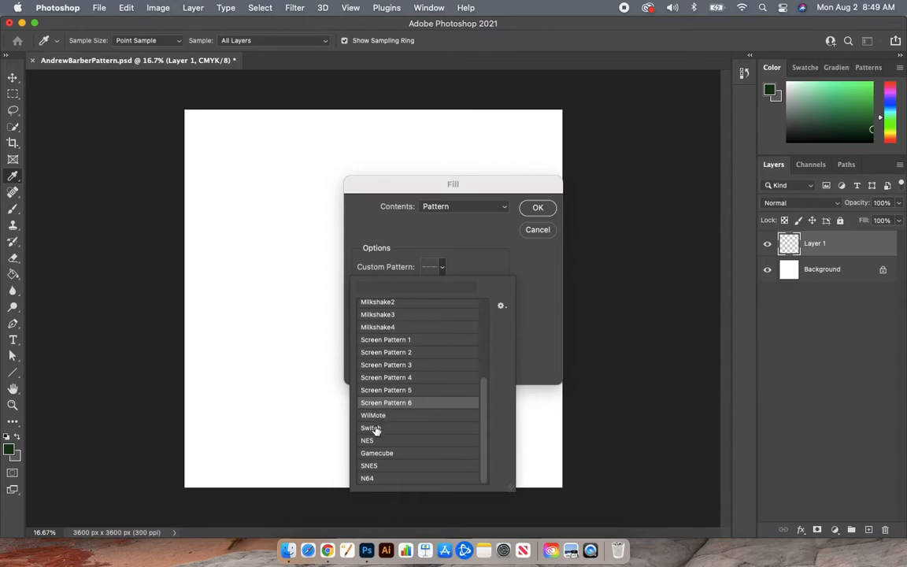
Show the custom patterns as small thumbnails, and switch the display to large thumbnails
{"action": "left_click", "coordinate": [502, 307]}
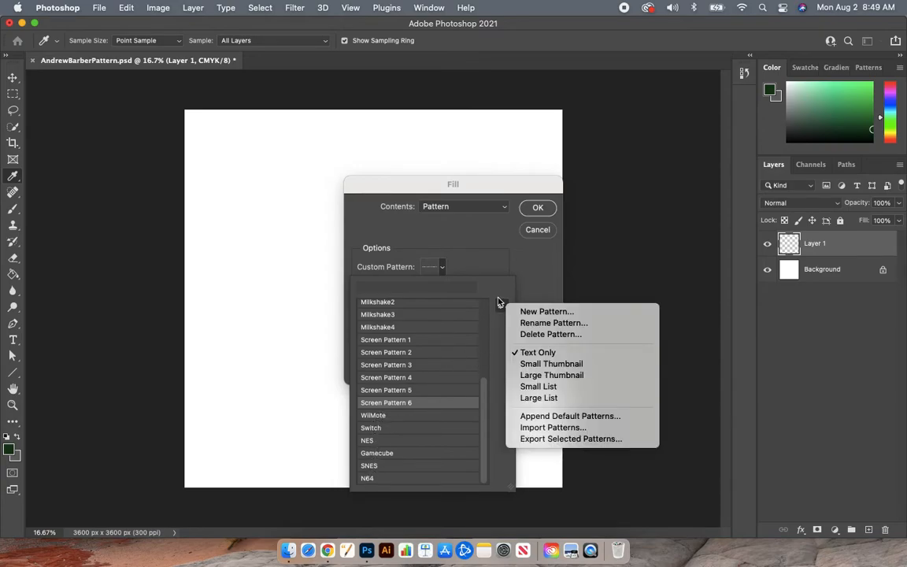
{"action": "left_click", "coordinate": [501, 305]}
{"action": "left_click", "coordinate": [502, 306]}
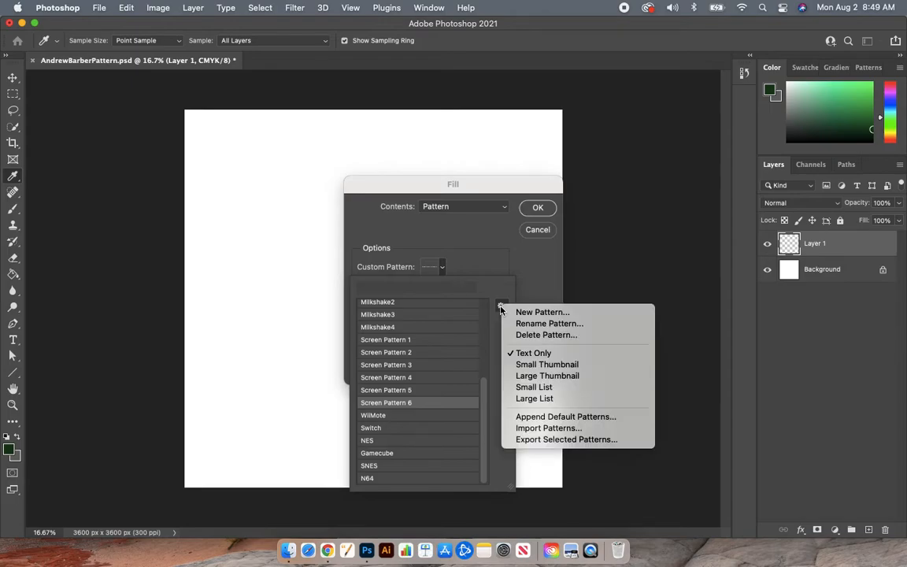
{"action": "left_click", "coordinate": [542, 366]}
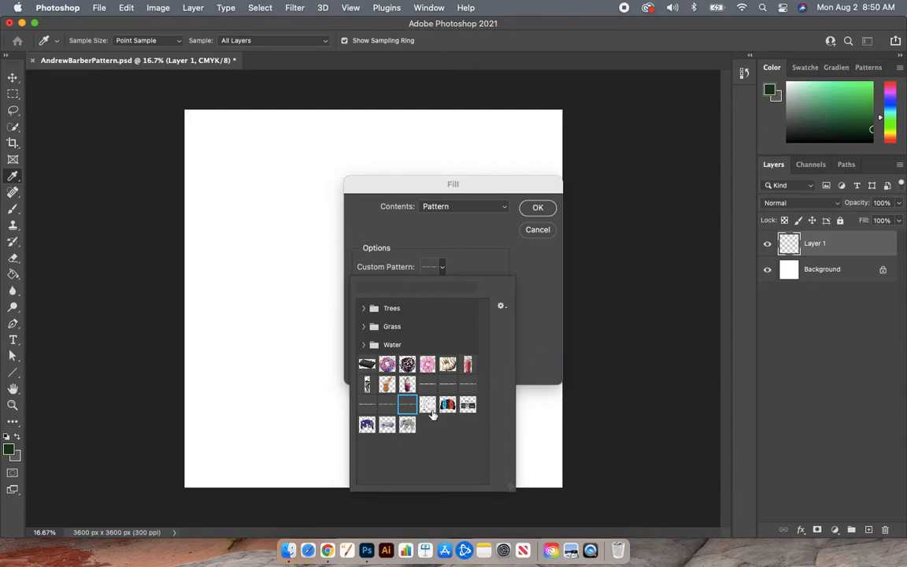
{"action": "left_click", "coordinate": [502, 308]}
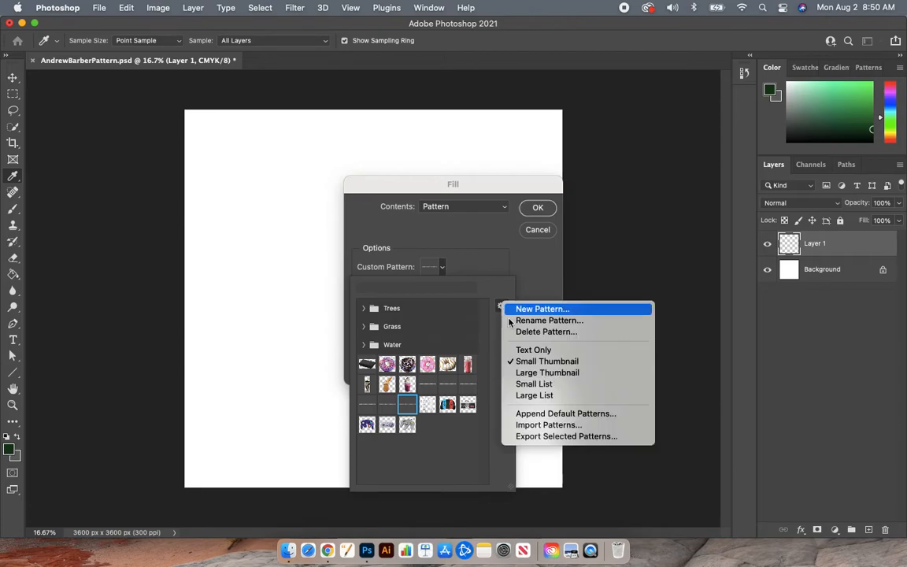
{"action": "left_click", "coordinate": [546, 375]}
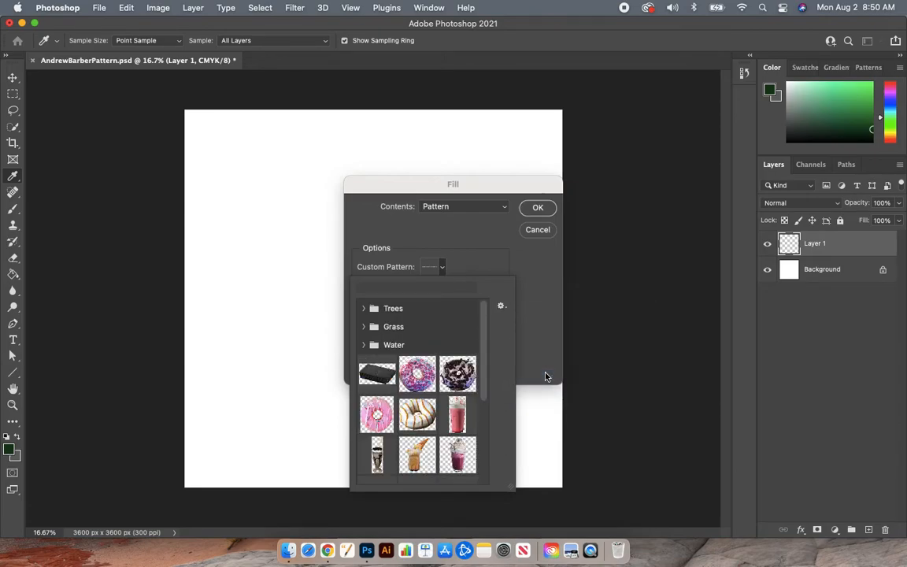
Delete the custom patterns Screen Pattern 1 and Screen Pattern 2
{"action": "scroll", "coordinate": [467, 404], "scroll_direction": "down", "scroll_amount": 5}
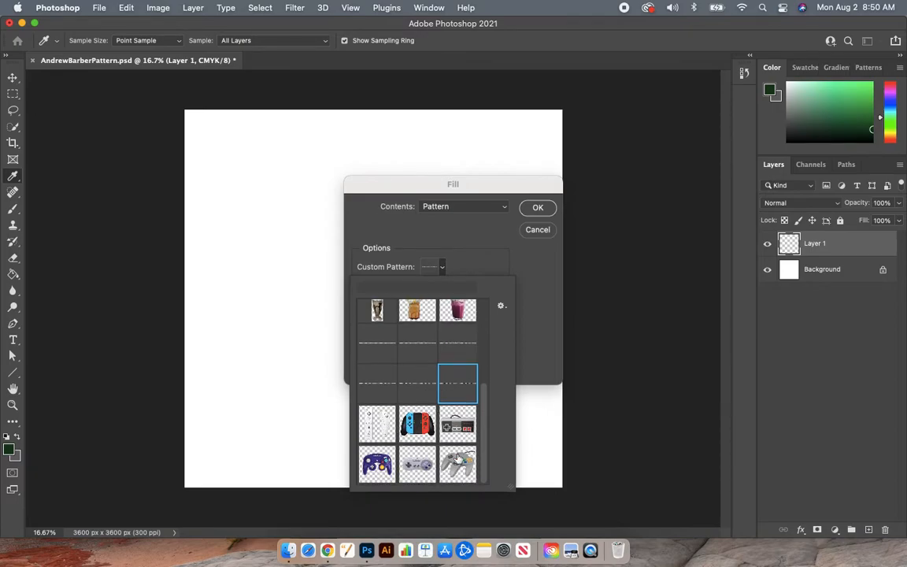
{"action": "left_click", "coordinate": [381, 348]}
{"action": "right_click", "coordinate": [383, 350]}
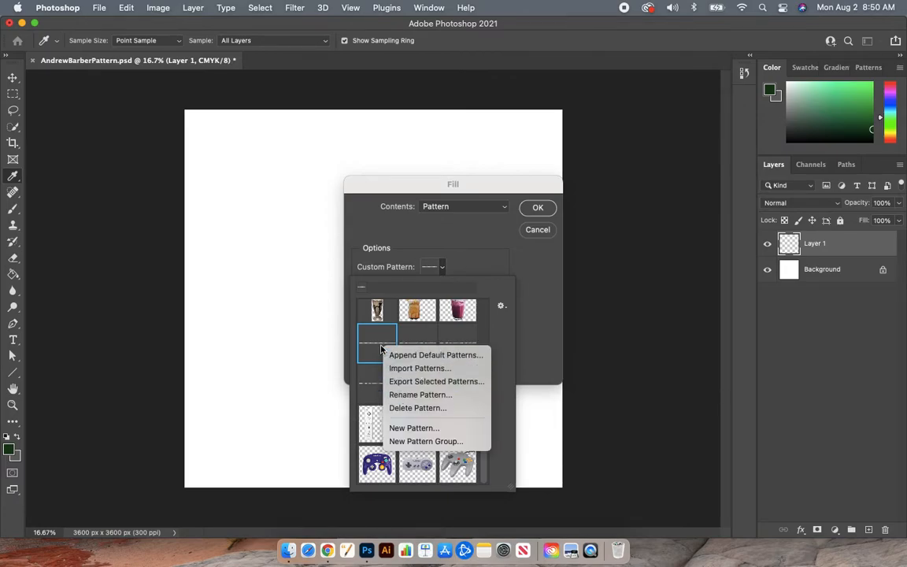
{"action": "left_click", "coordinate": [410, 408]}
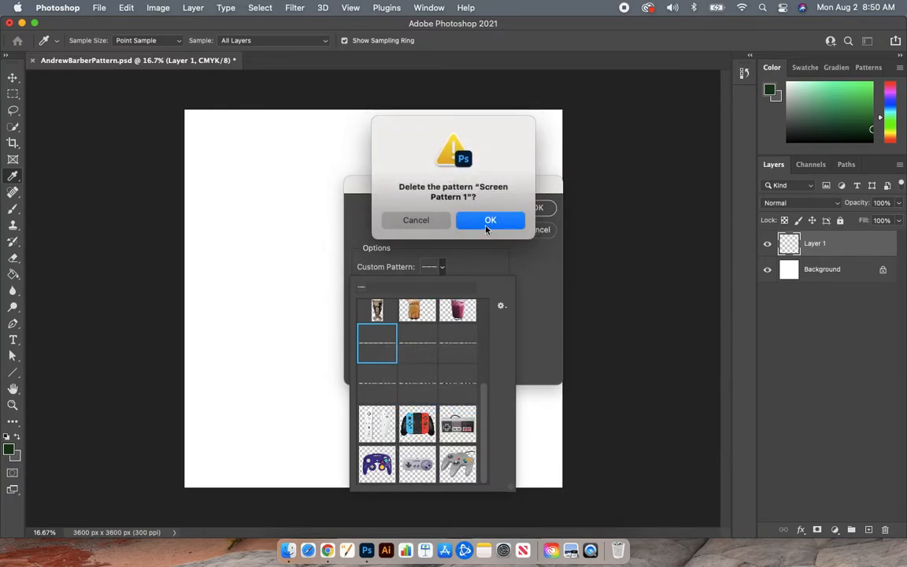
{"action": "left_click", "coordinate": [489, 223]}
{"action": "left_click", "coordinate": [373, 345]}
{"action": "right_click", "coordinate": [375, 345]}
{"action": "left_click", "coordinate": [401, 402]}
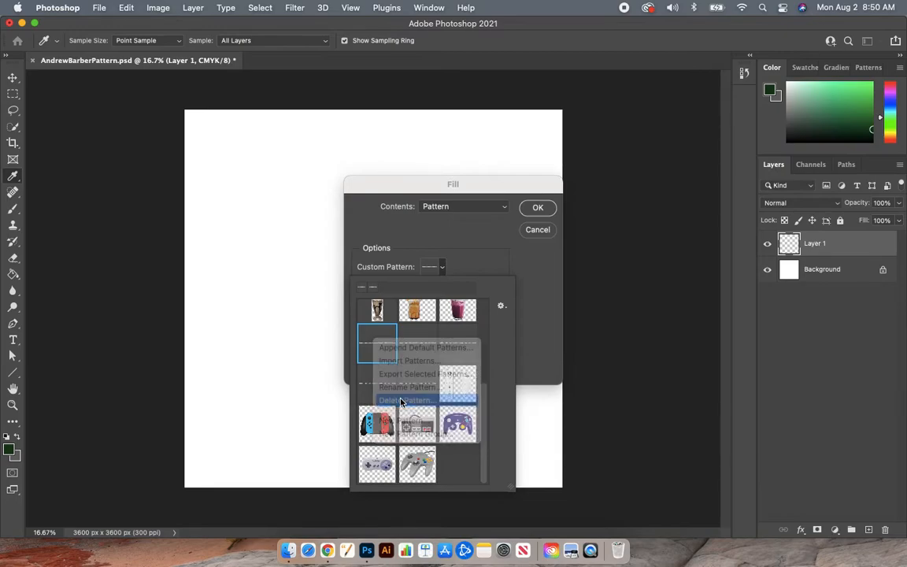
{"action": "key", "text": "Return"}
Delete the custom patterns Screen Pattern 3 and Screen Pattern 4
{"action": "left_click", "coordinate": [376, 343]}
{"action": "right_click", "coordinate": [377, 342]}
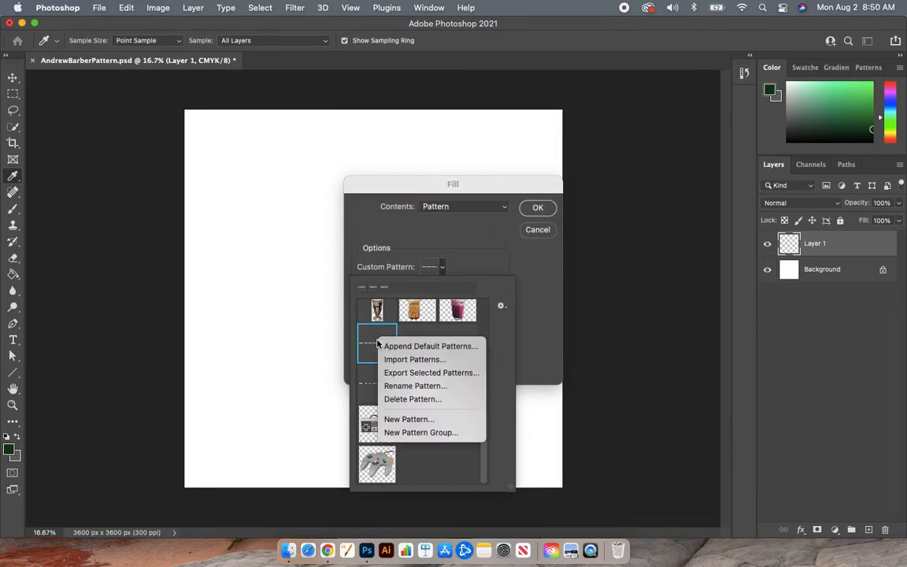
{"action": "left_click", "coordinate": [413, 399]}
{"action": "key", "text": "Return"}
{"action": "left_click", "coordinate": [376, 384]}
{"action": "right_click", "coordinate": [376, 384]}
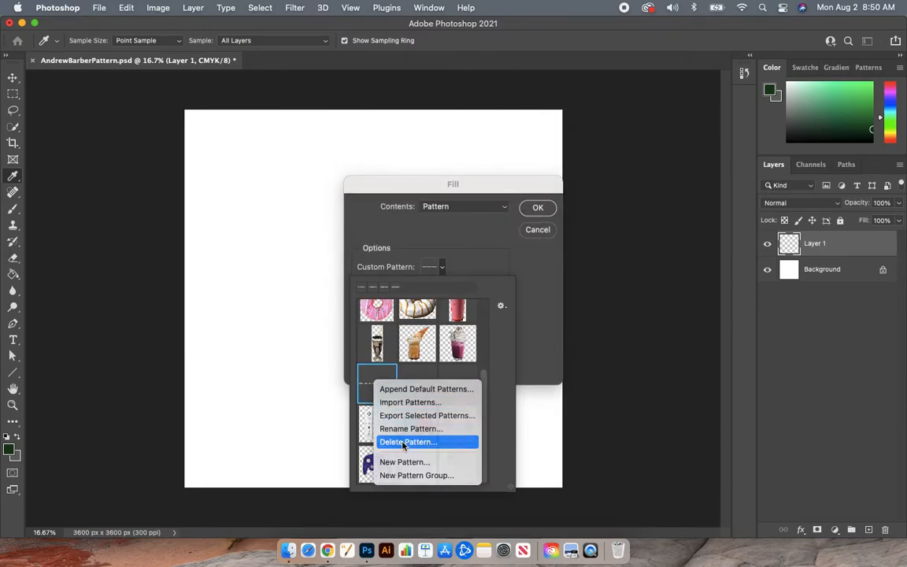
{"action": "left_click", "coordinate": [403, 441]}
{"action": "key", "text": "Return"}
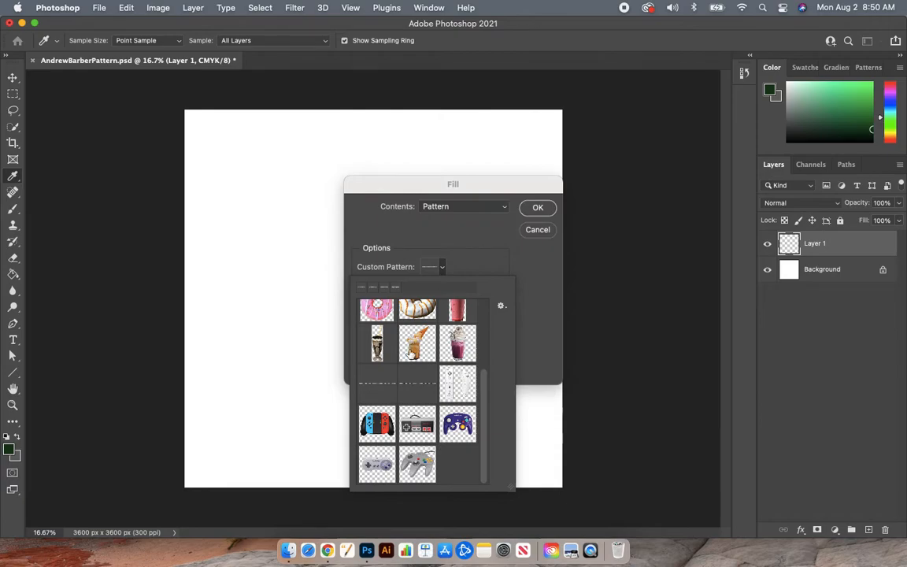
Delete the last two dashed-line patterns, Screen Pattern 5 and Screen Pattern 6
{"action": "right_click", "coordinate": [376, 382]}
{"action": "left_click", "coordinate": [407, 443]}
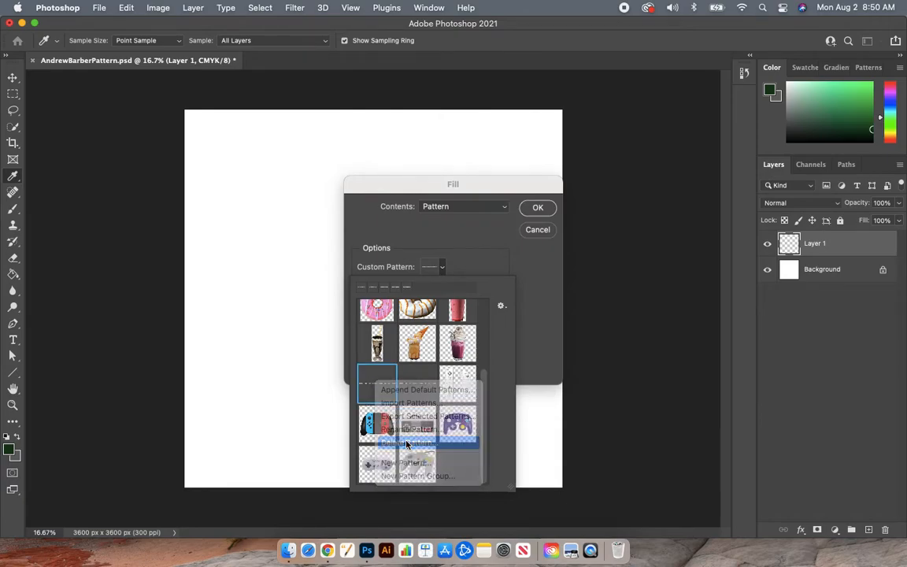
{"action": "key", "text": "Return"}
{"action": "right_click", "coordinate": [378, 382]}
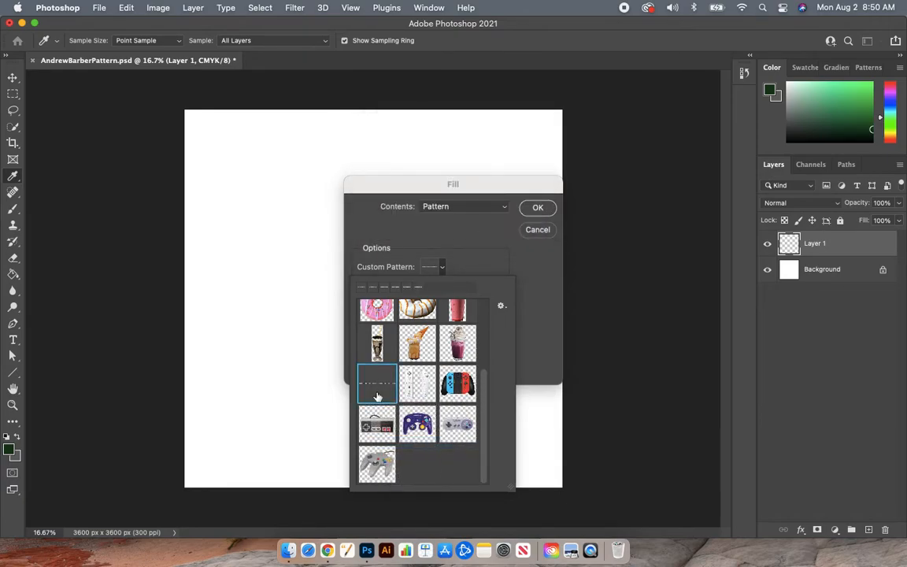
{"action": "left_click", "coordinate": [409, 448]}
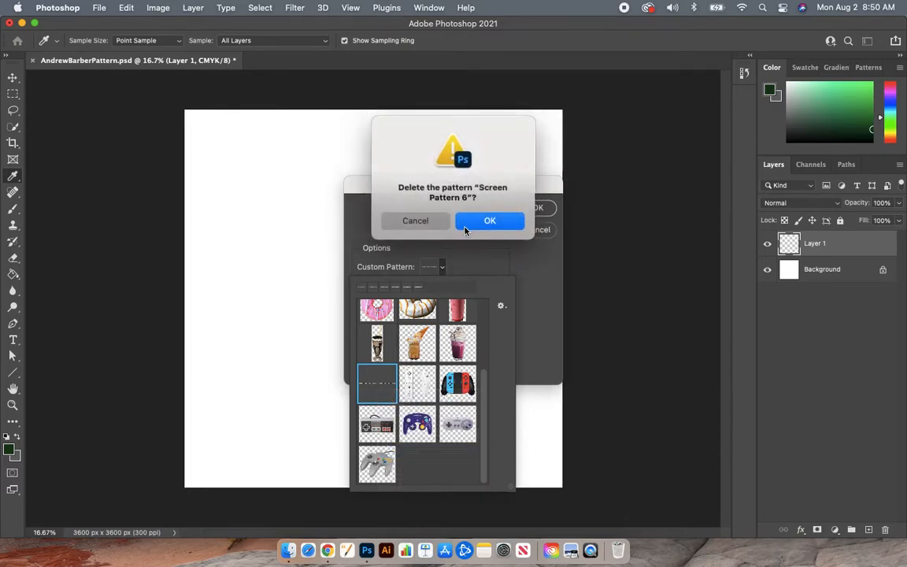
{"action": "left_click", "coordinate": [476, 220]}
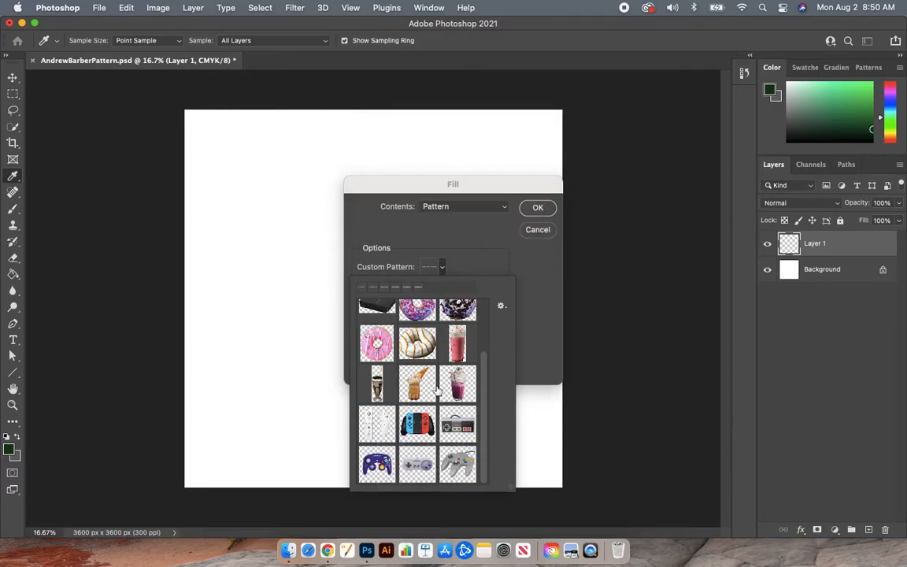
Choose the NES controller as the custom pattern for the fill
{"action": "left_click", "coordinate": [501, 307]}
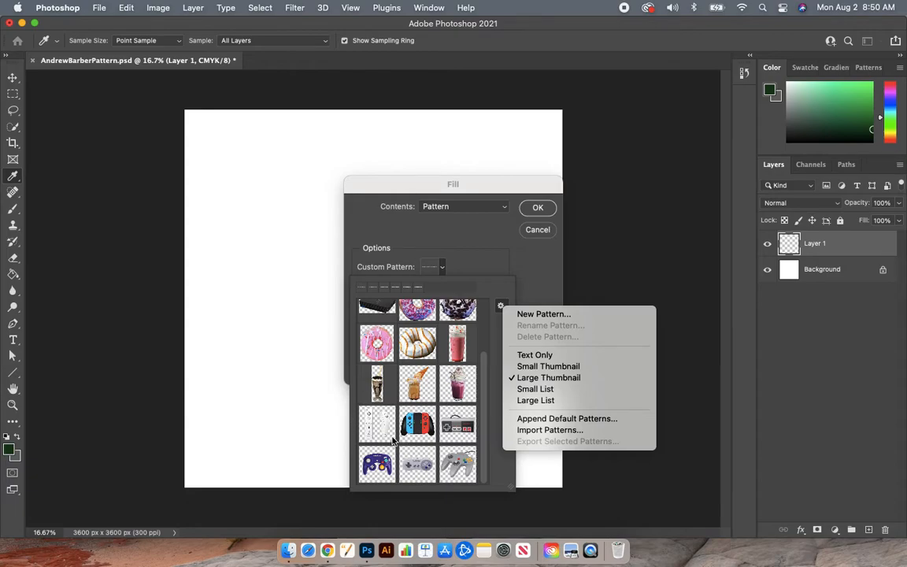
{"action": "left_click", "coordinate": [454, 429]}
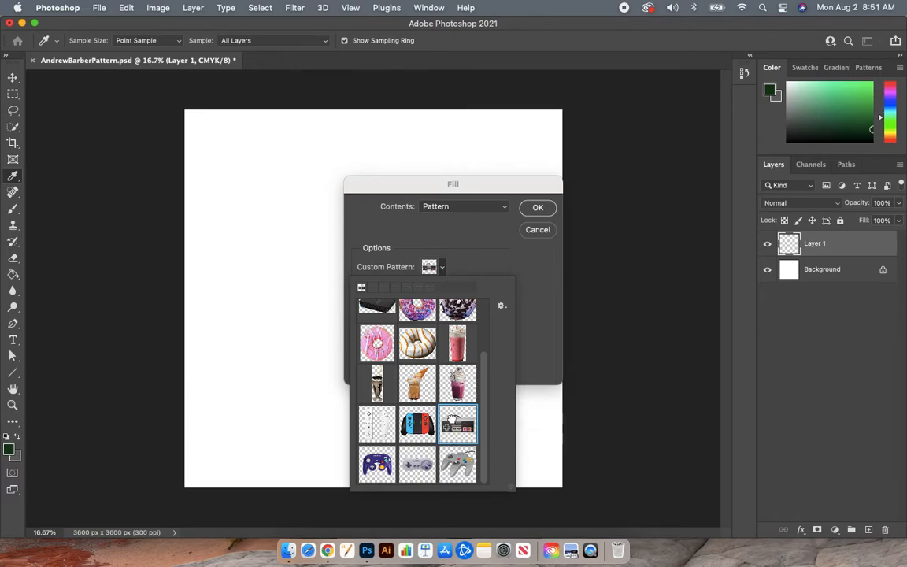
{"action": "double_click", "coordinate": [452, 419]}
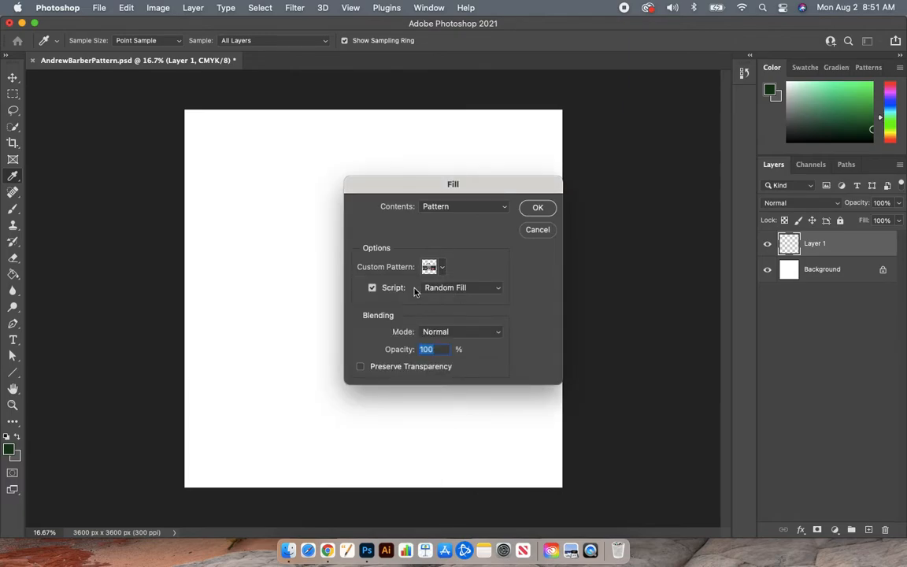
Confirm the NES controller pattern fill with the script enabled and set to Random Fill
{"action": "left_click", "coordinate": [373, 289]}
{"action": "left_click", "coordinate": [373, 289]}
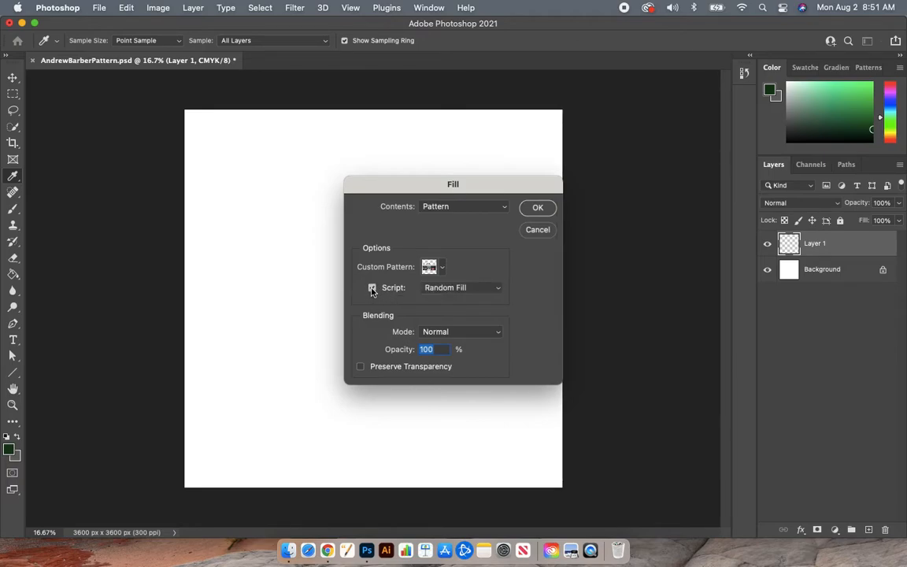
{"action": "left_click", "coordinate": [497, 290]}
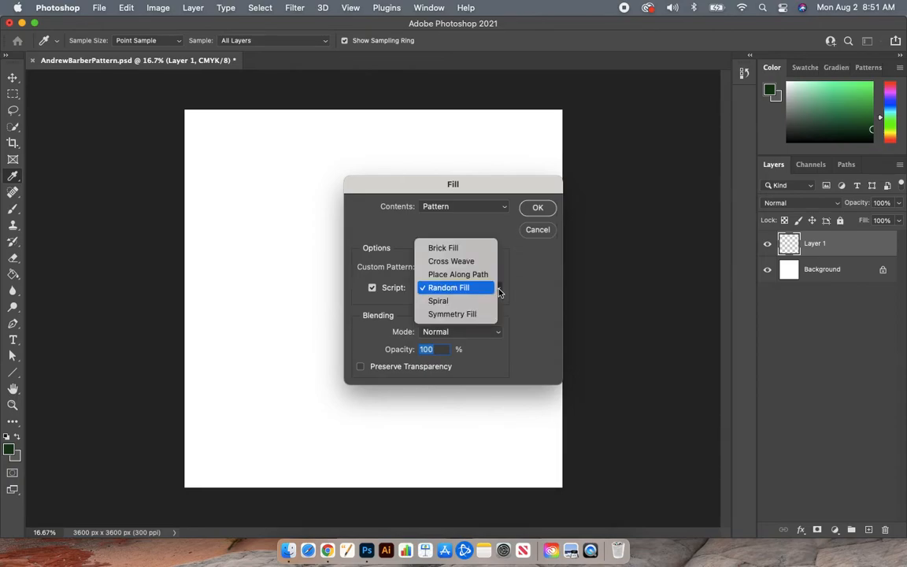
{"action": "left_click", "coordinate": [451, 290]}
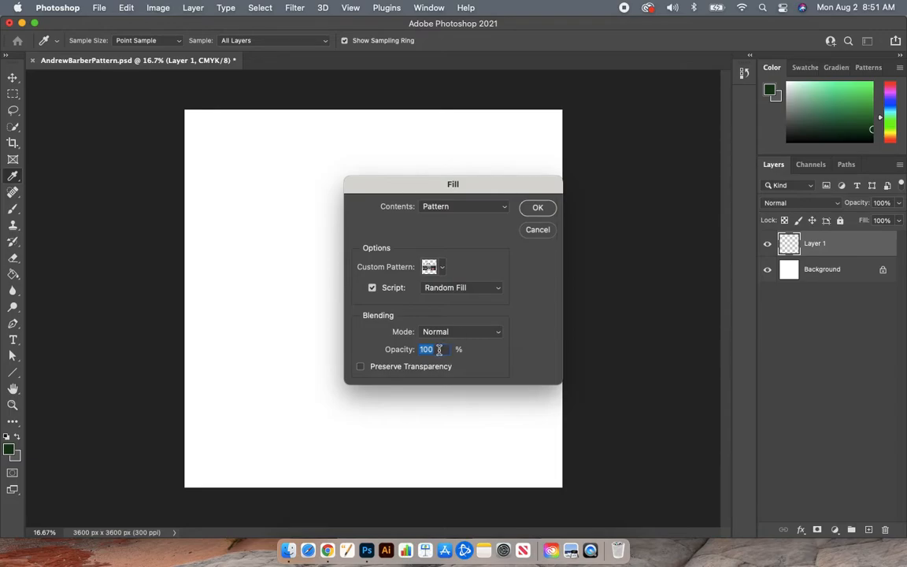
{"action": "left_click", "coordinate": [539, 209]}
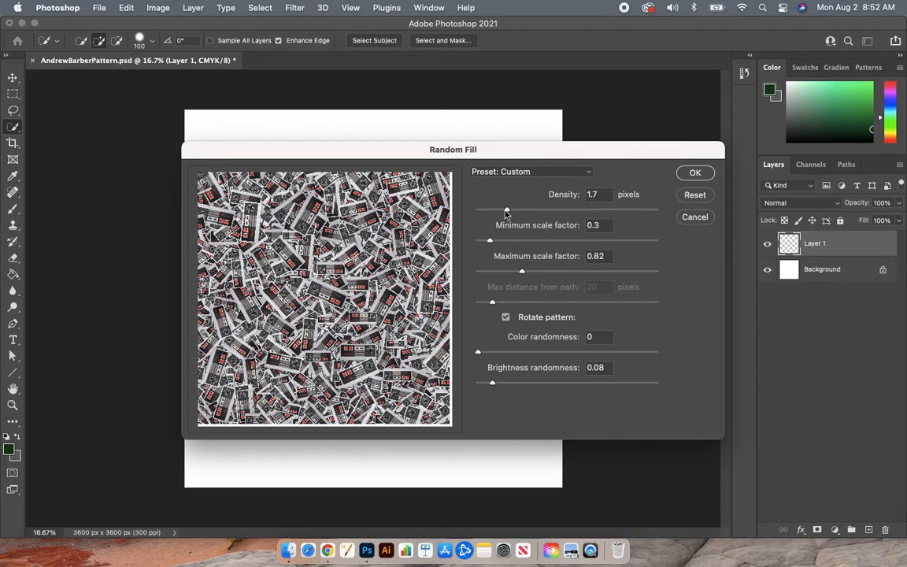
Apply the Random Fill with density 3.2, maximum scale factor 0.63 and color randomness 0
{"action": "left_click_drag", "start_coordinate": [507, 213], "coordinate": [532, 214]}
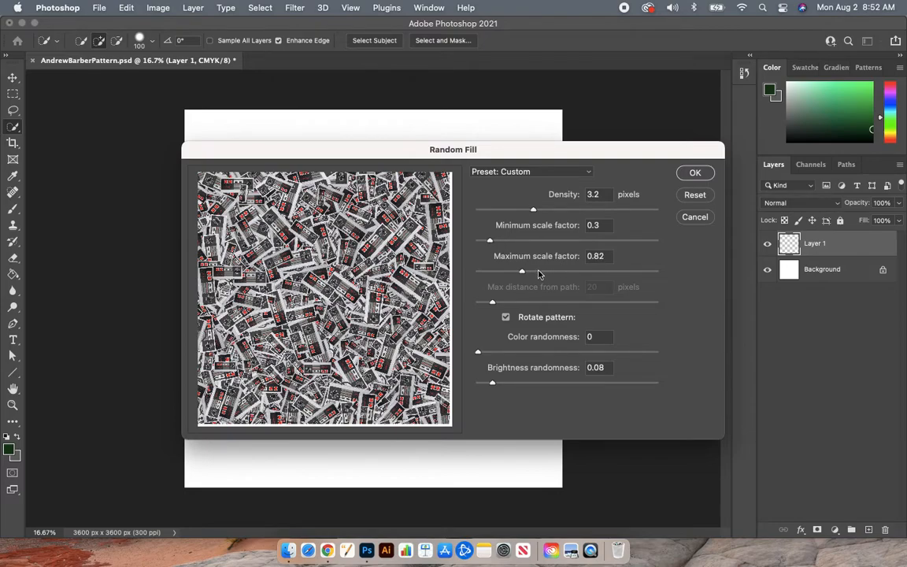
{"action": "left_click_drag", "start_coordinate": [522, 272], "coordinate": [513, 274]}
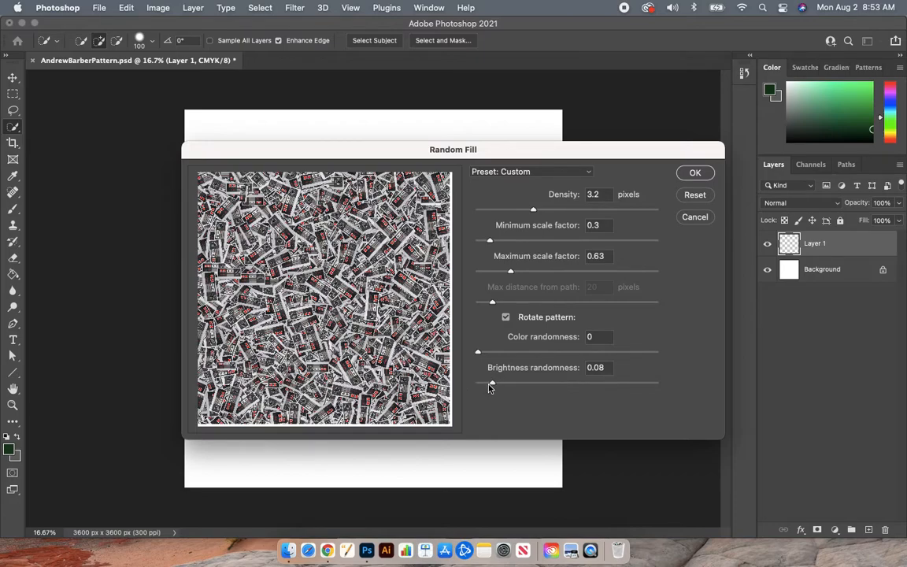
{"action": "left_click", "coordinate": [521, 352]}
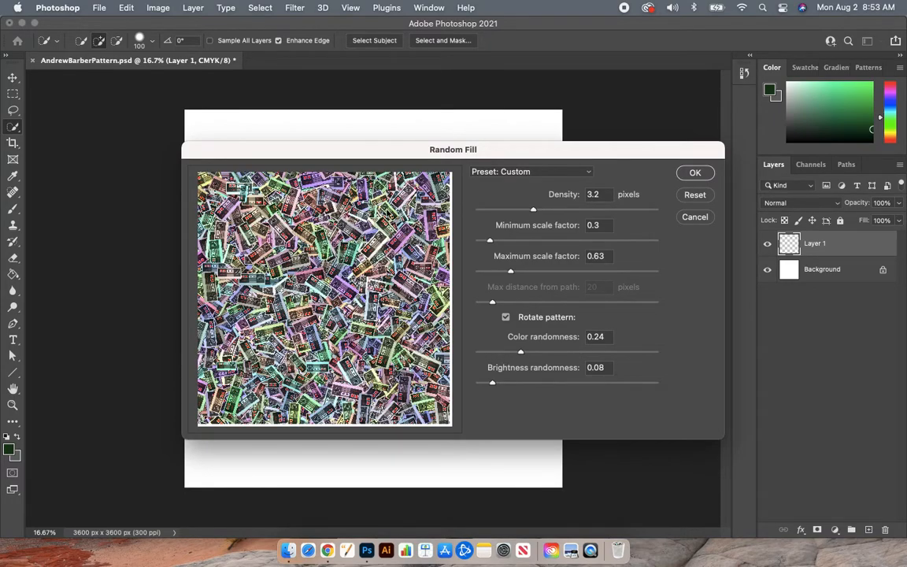
{"action": "left_click", "coordinate": [477, 352]}
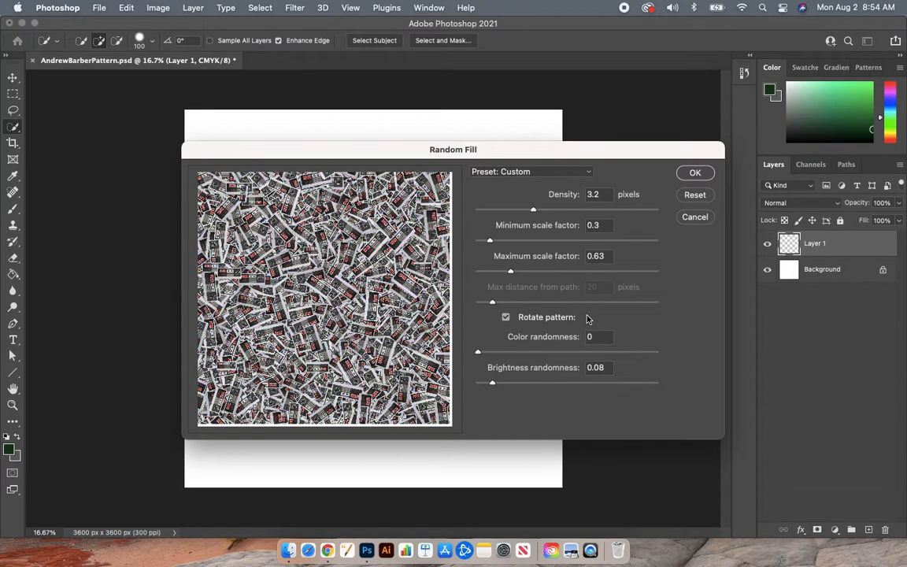
{"action": "left_click", "coordinate": [695, 175]}
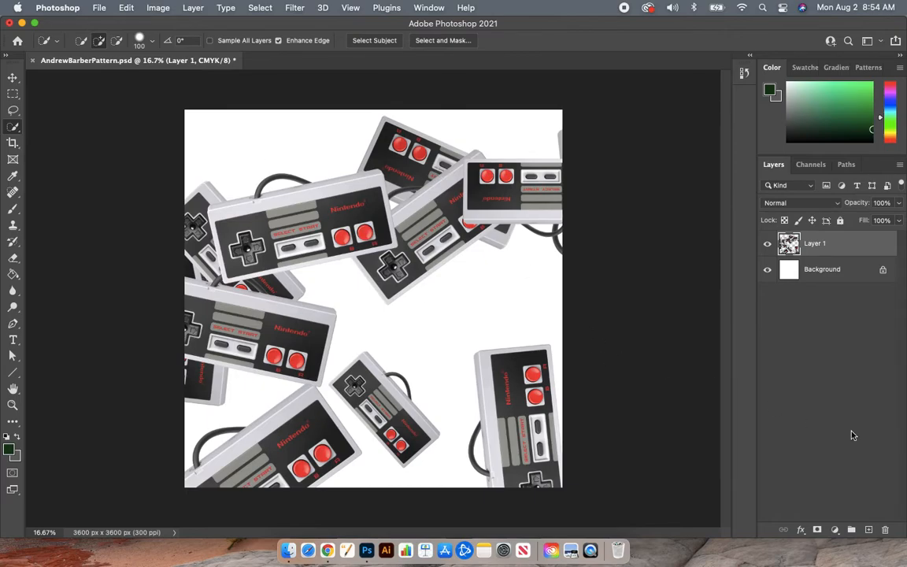
Add a new layer above Layer 1 and start a scripted Random Fill on it with the Super Nintendo controller pattern
{"action": "left_click", "coordinate": [869, 530]}
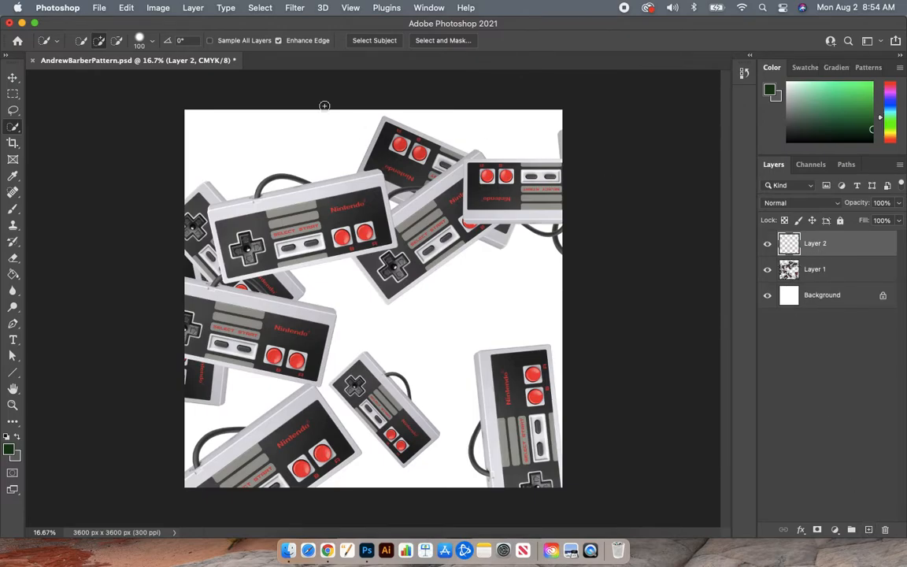
{"action": "left_click", "coordinate": [126, 8]}
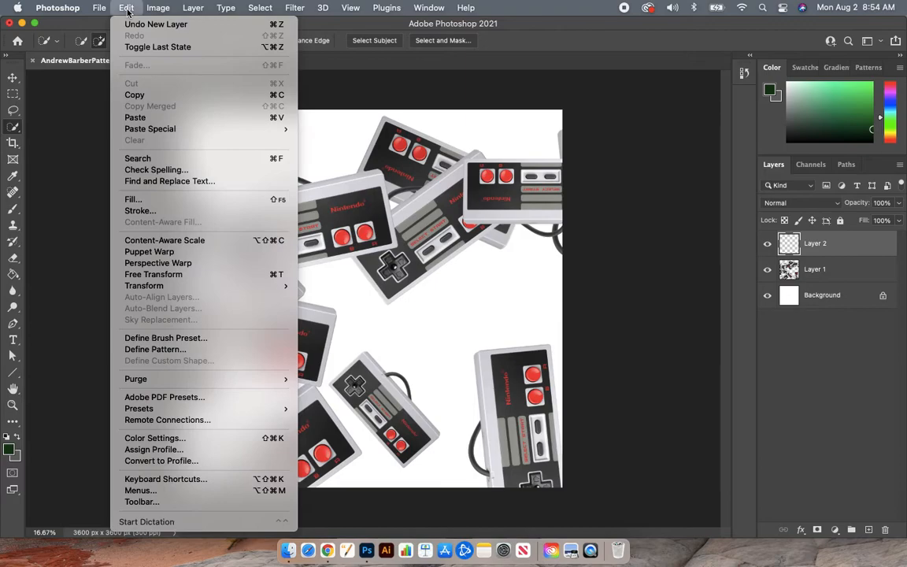
{"action": "left_click", "coordinate": [154, 202]}
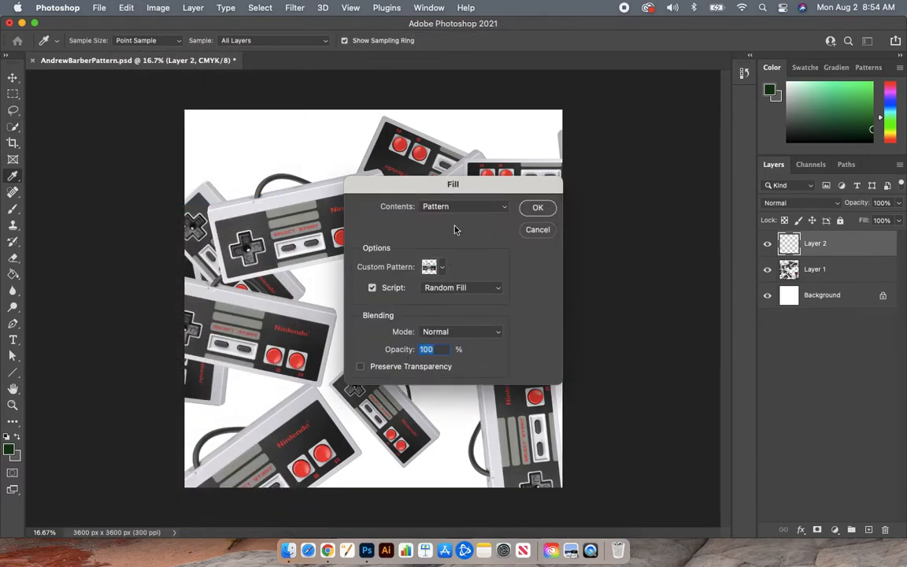
{"action": "left_click", "coordinate": [443, 271]}
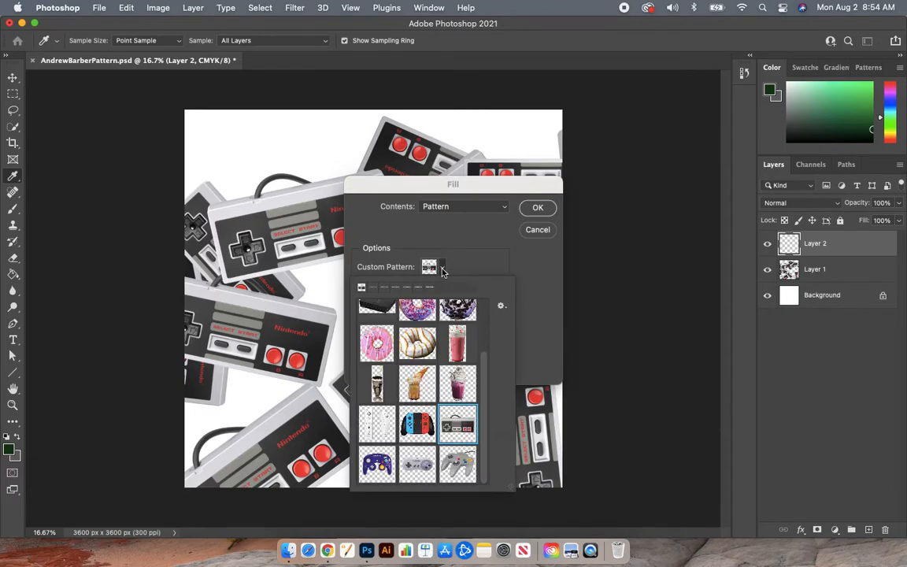
{"action": "double_click", "coordinate": [426, 466]}
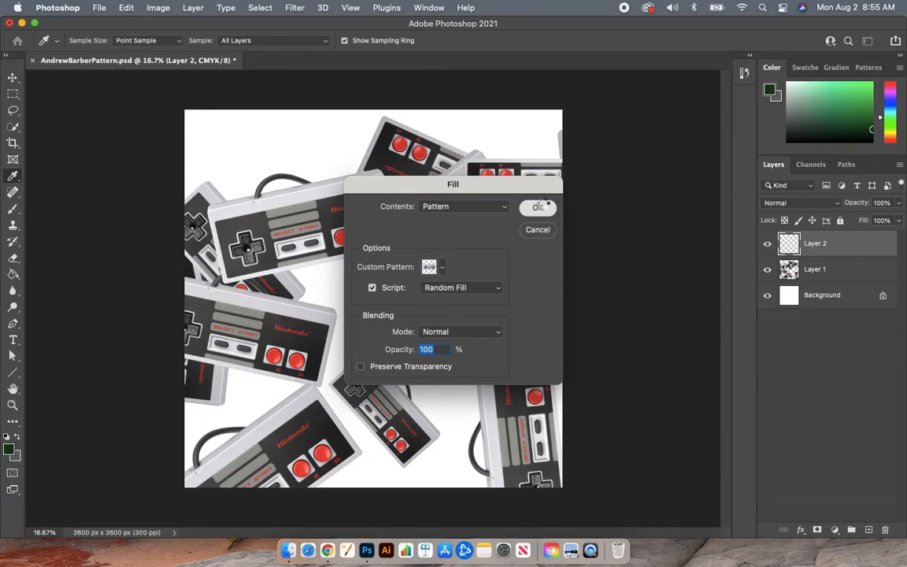
{"action": "left_click", "coordinate": [539, 207]}
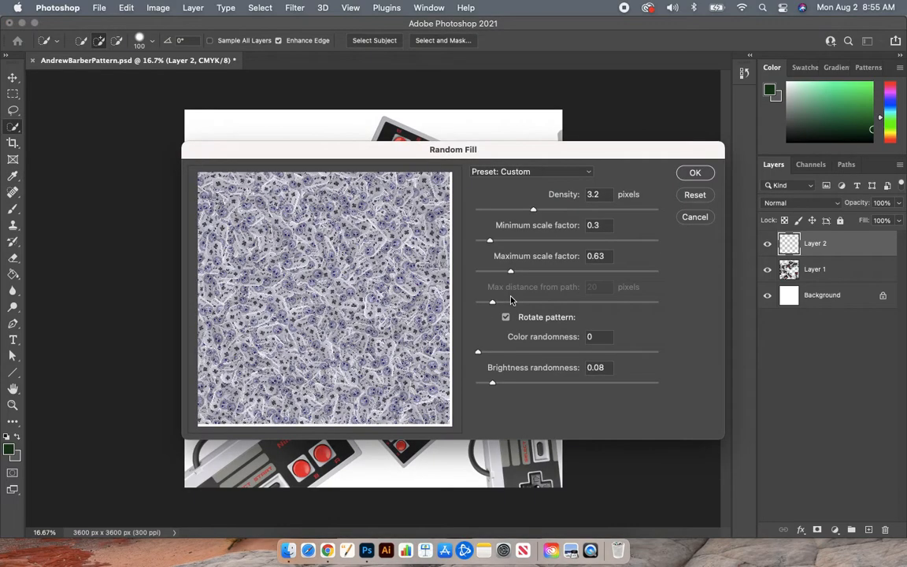
Apply the Super Nintendo controller Random Fill with density 2.2 and maximum scale factor 1.17
{"action": "left_click", "coordinate": [515, 210]}
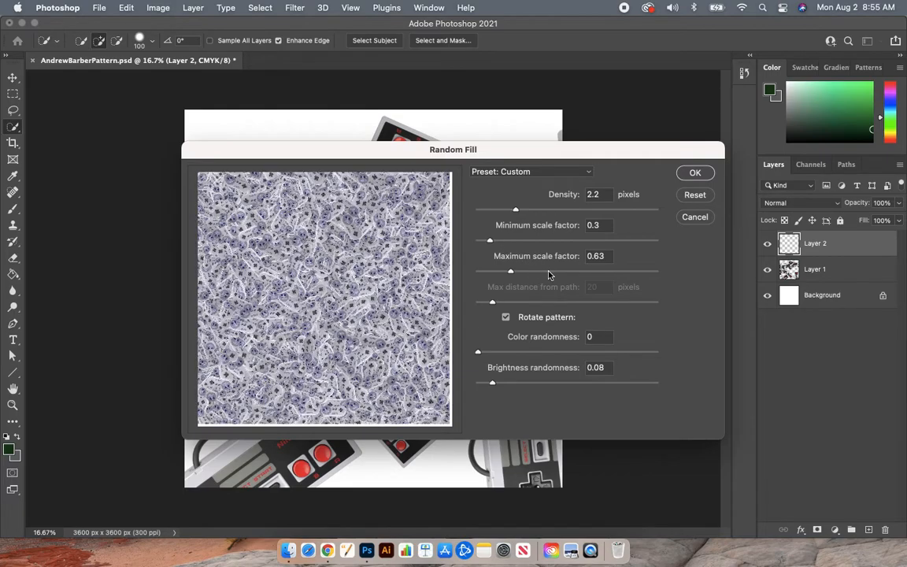
{"action": "left_click_drag", "start_coordinate": [552, 275], "coordinate": [544, 275]}
{"action": "left_click", "coordinate": [693, 174]}
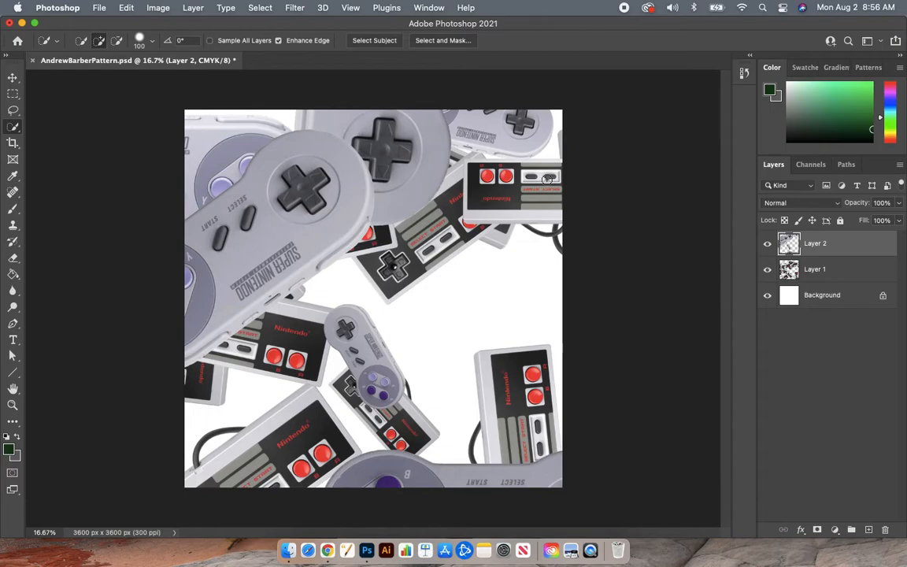
Rotate the Super Nintendo controller layer 180 degrees and commit the transformation
{"action": "left_click", "coordinate": [13, 79]}
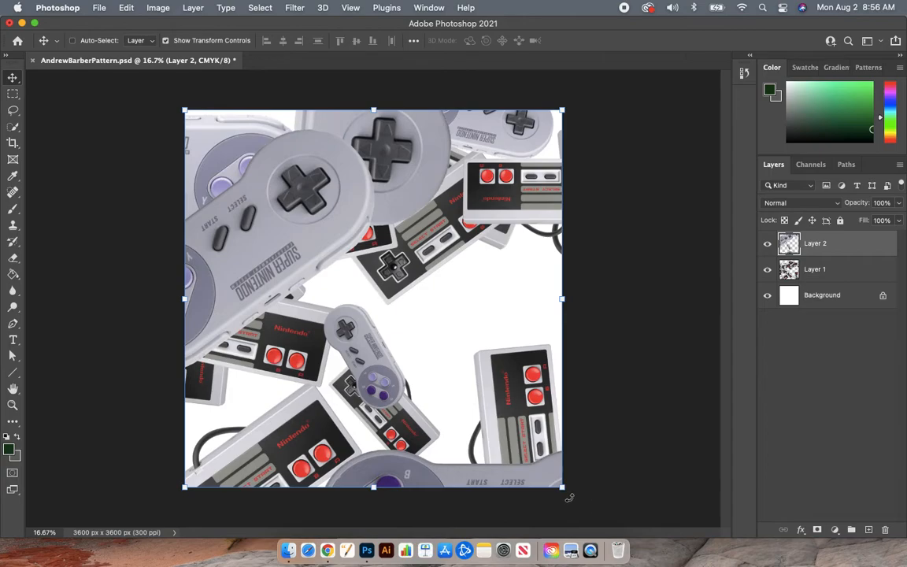
{"action": "left_click_drag", "start_coordinate": [569, 497], "coordinate": [262, 203]}
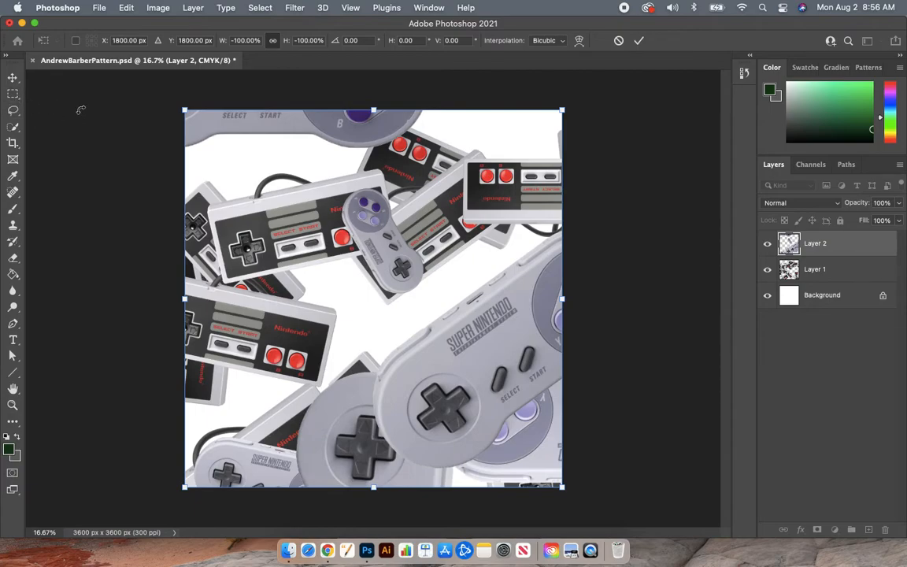
{"action": "left_click", "coordinate": [14, 98]}
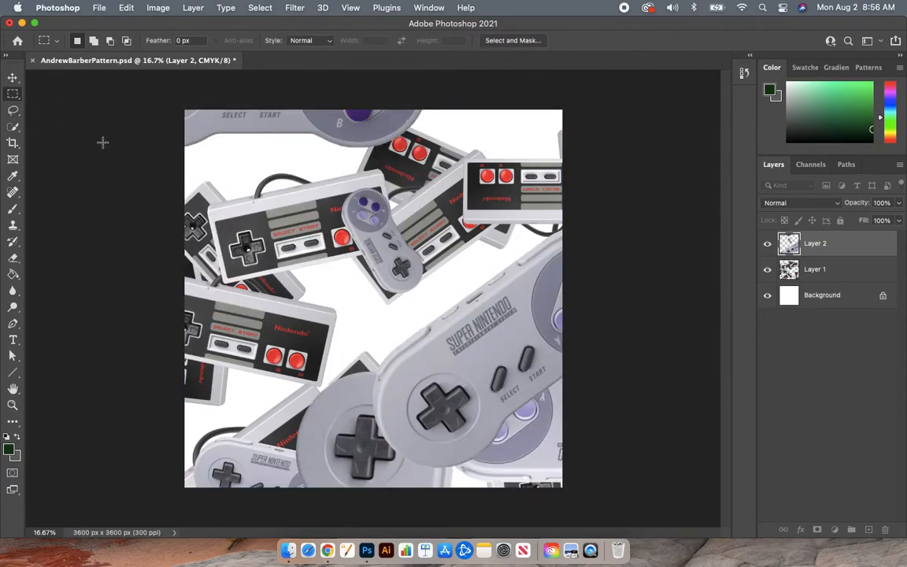
{"action": "left_click", "coordinate": [12, 76]}
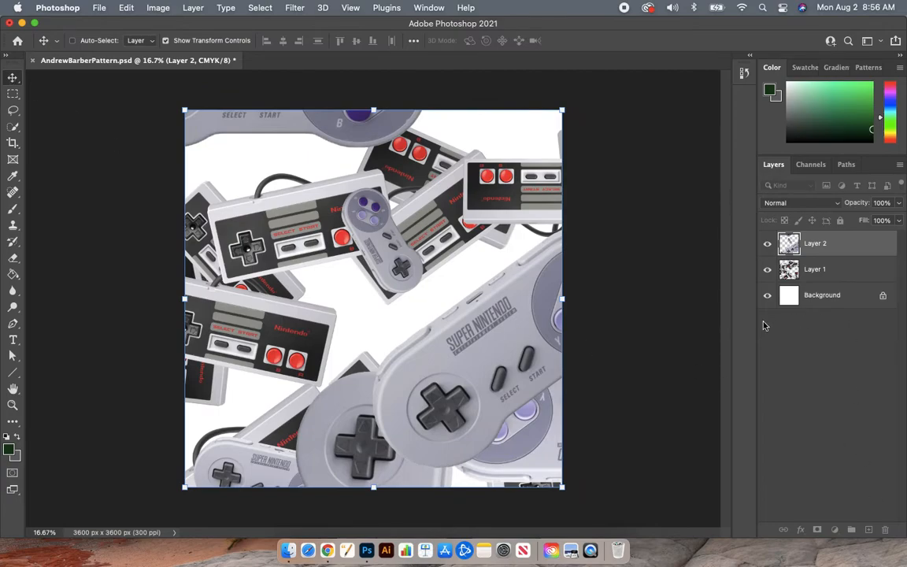
Add a new layer above Layer 2 and start a scripted Random Fill on it with the gray Nintendo 64 controller pattern
{"action": "left_click", "coordinate": [828, 274]}
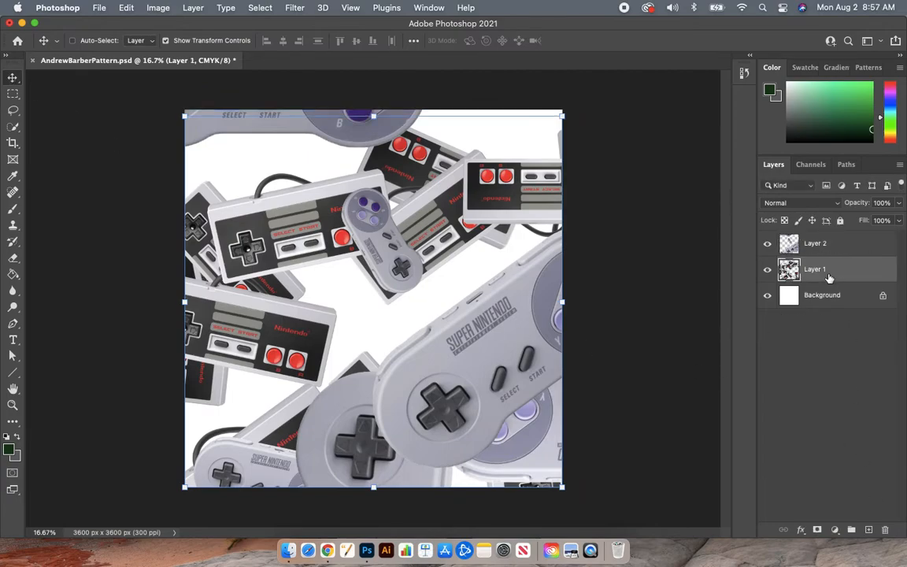
{"action": "left_click", "coordinate": [828, 250]}
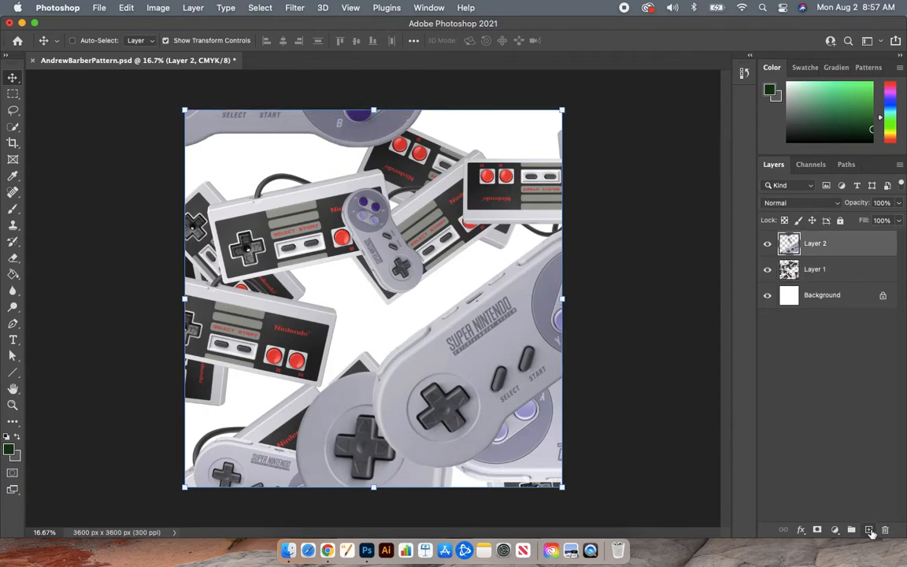
{"action": "left_click", "coordinate": [851, 529]}
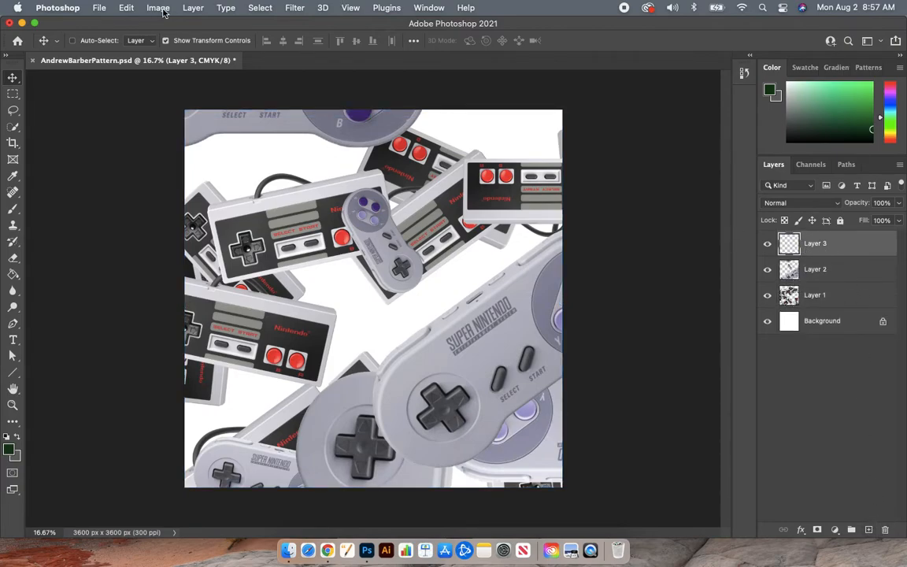
{"action": "left_click", "coordinate": [127, 8]}
{"action": "left_click", "coordinate": [142, 199]}
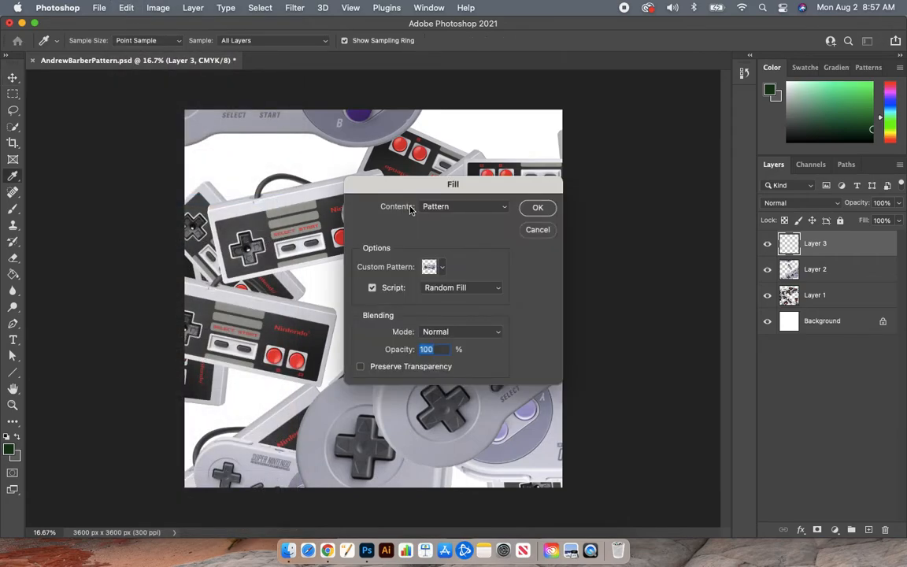
{"action": "left_click", "coordinate": [442, 267]}
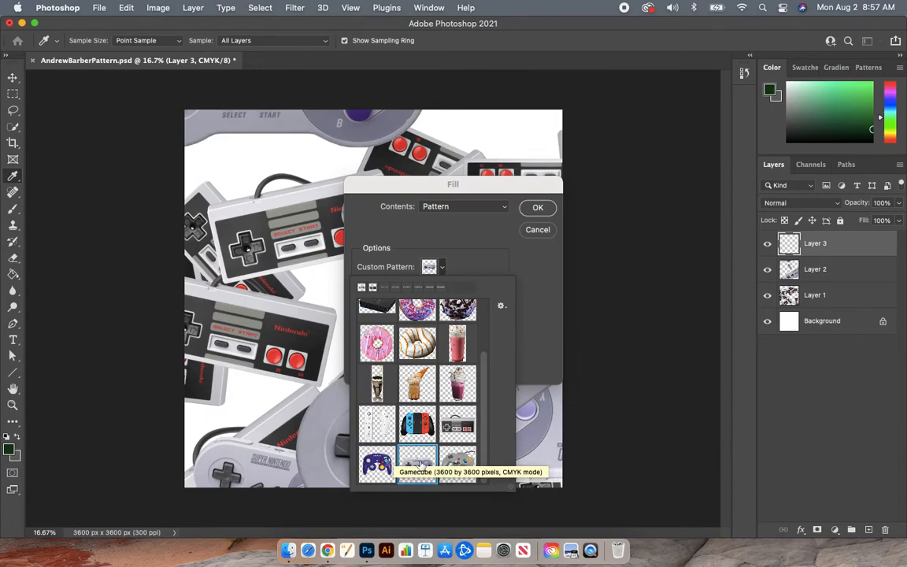
{"action": "double_click", "coordinate": [459, 465]}
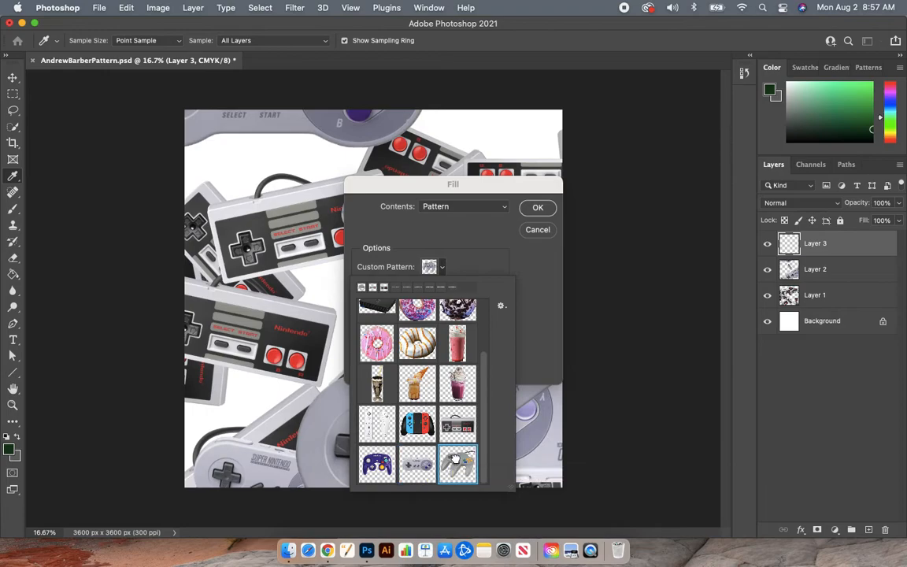
{"action": "left_click", "coordinate": [536, 208]}
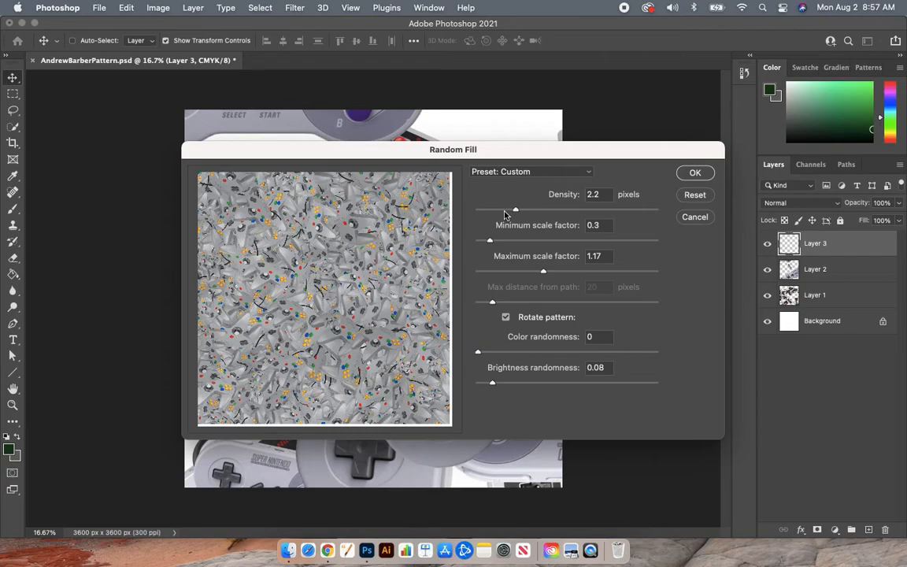
Apply the Nintendo 64 controller Random Fill with density 1.7 and a smaller maximum scale factor
{"action": "left_click_drag", "start_coordinate": [514, 211], "coordinate": [506, 210]}
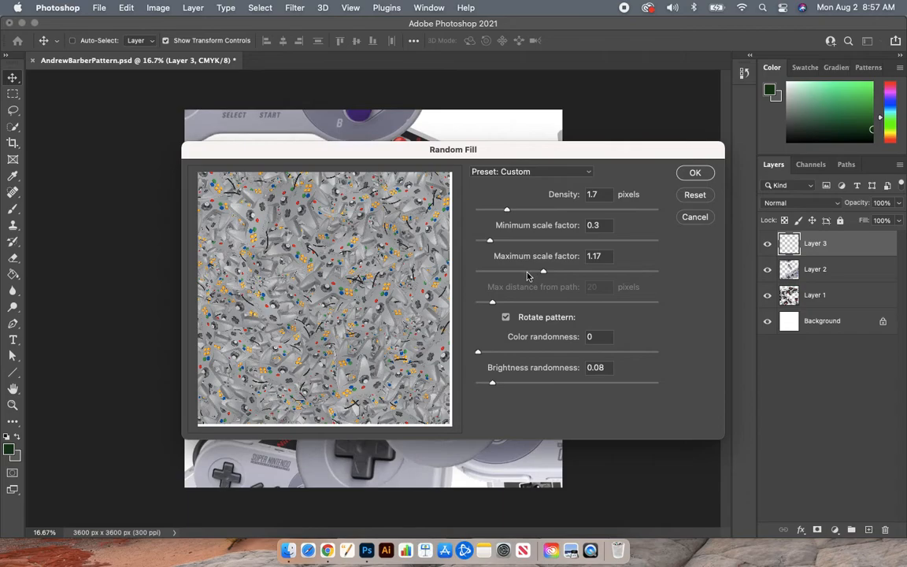
{"action": "left_click_drag", "start_coordinate": [525, 274], "coordinate": [519, 275]}
{"action": "left_click", "coordinate": [696, 174]}
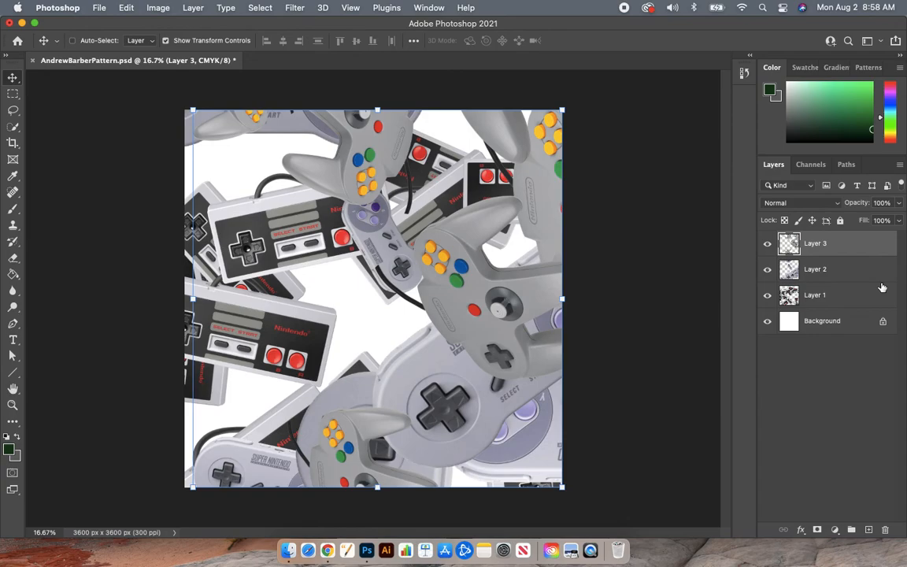
{"action": "left_click", "coordinate": [126, 8]}
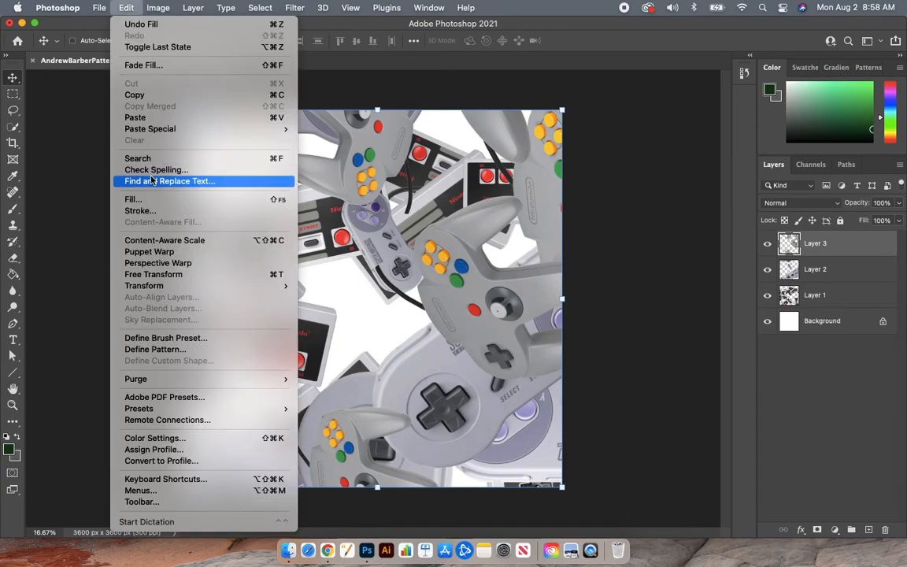
{"action": "left_click", "coordinate": [92, 208]}
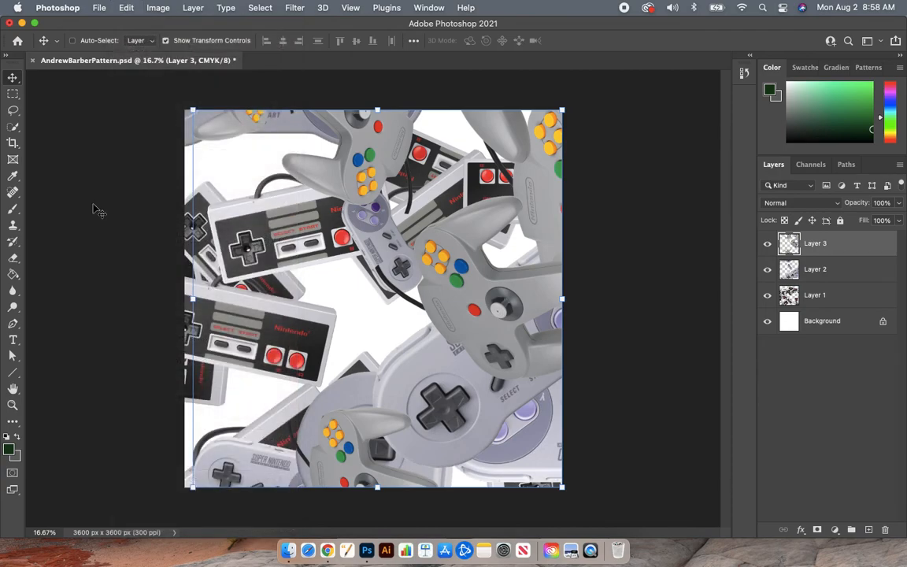
{"action": "key", "text": "super"}
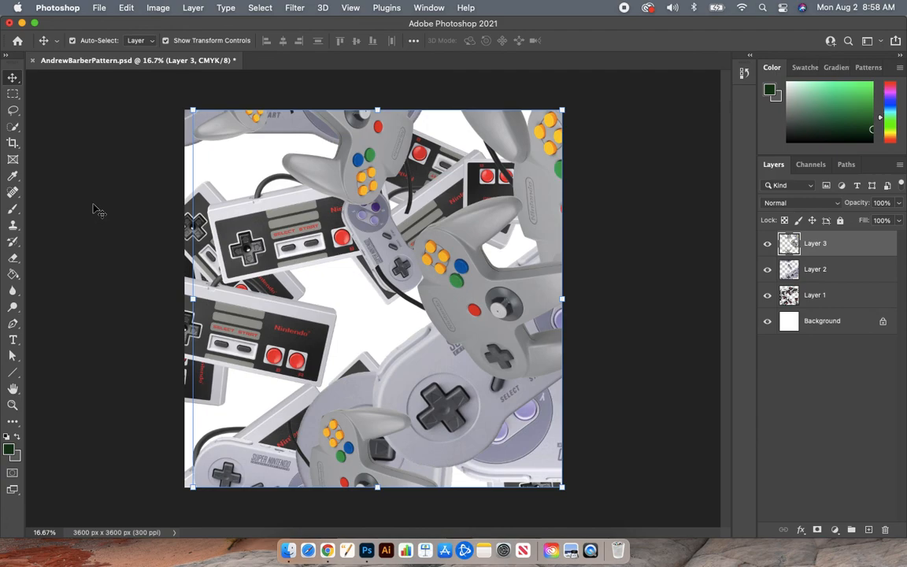